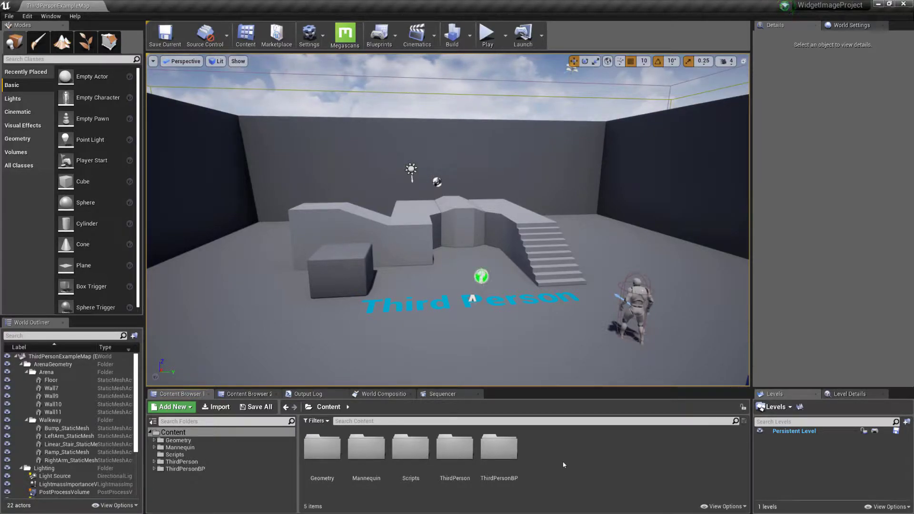
Step: Create a new folder named UI inside the project's Content folder
left_click(190, 434)
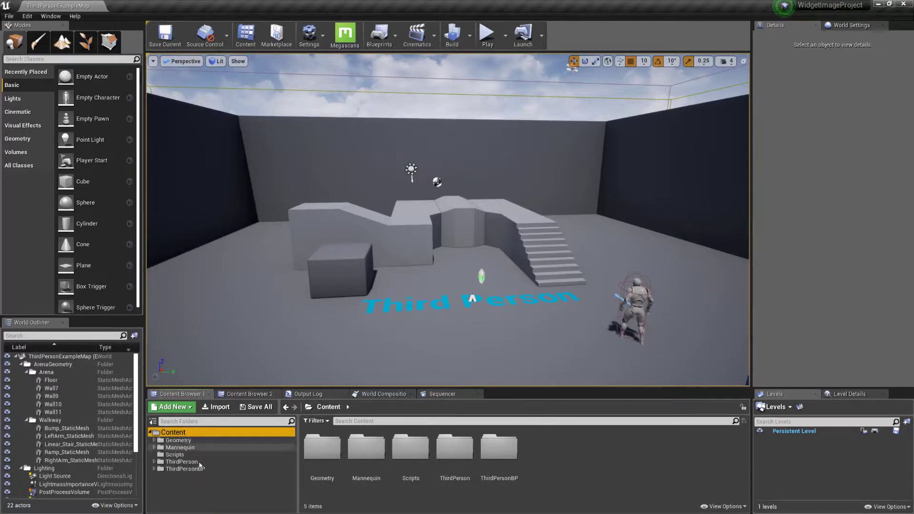
right_click(559, 461)
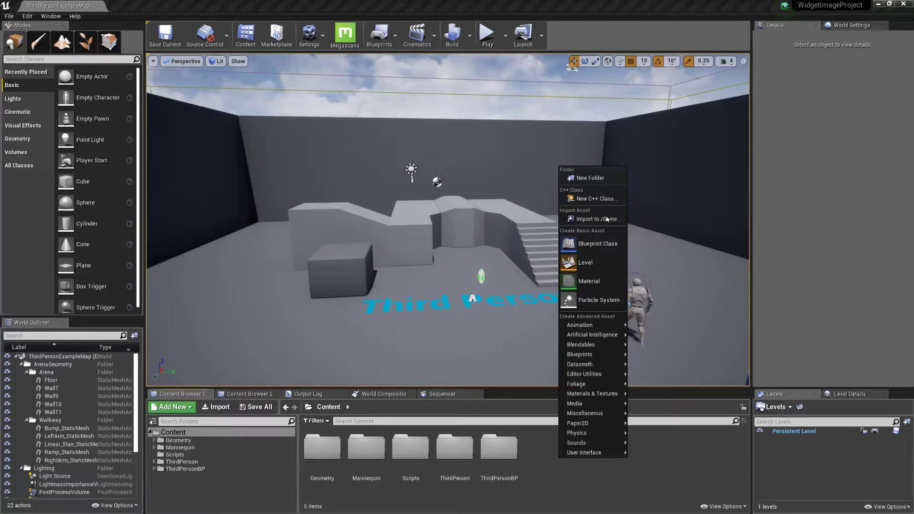
left_click(589, 178)
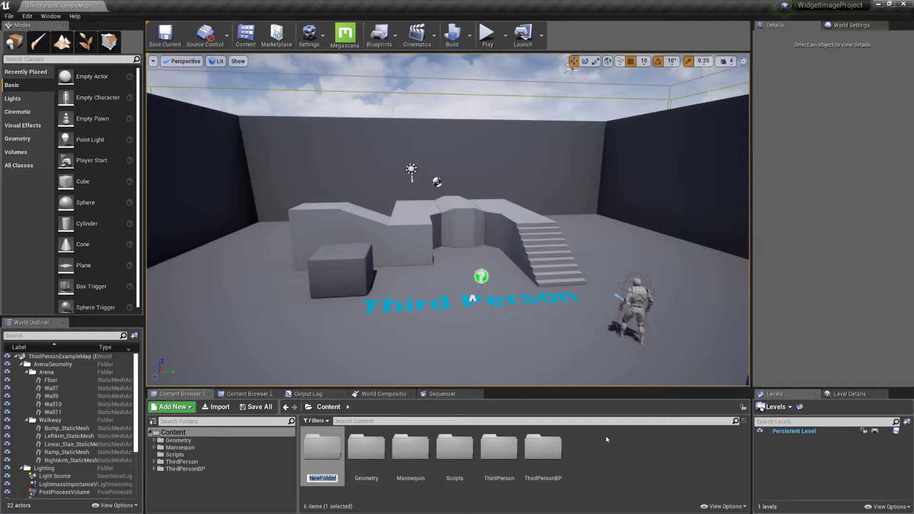
type("UI")
key("Return")
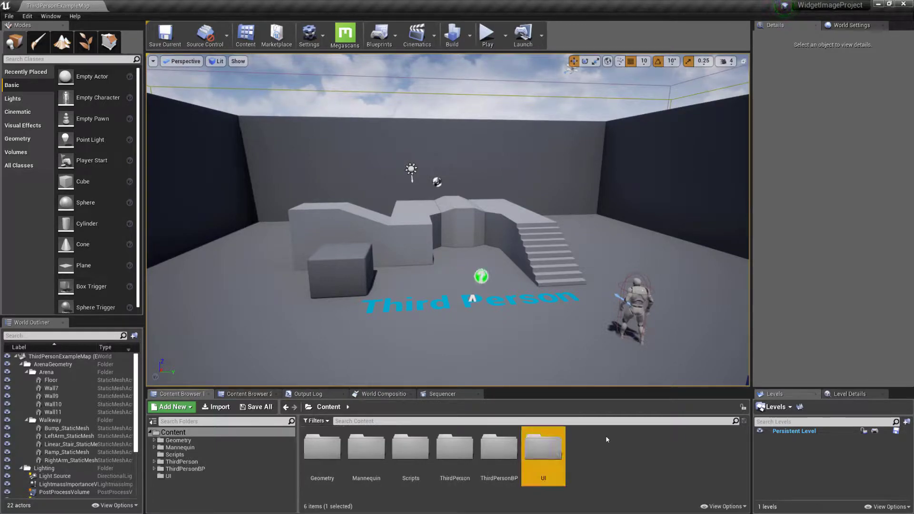
Step: Create a Widget Blueprint named BP_Widget1 inside the UI folder
double_click(543, 447)
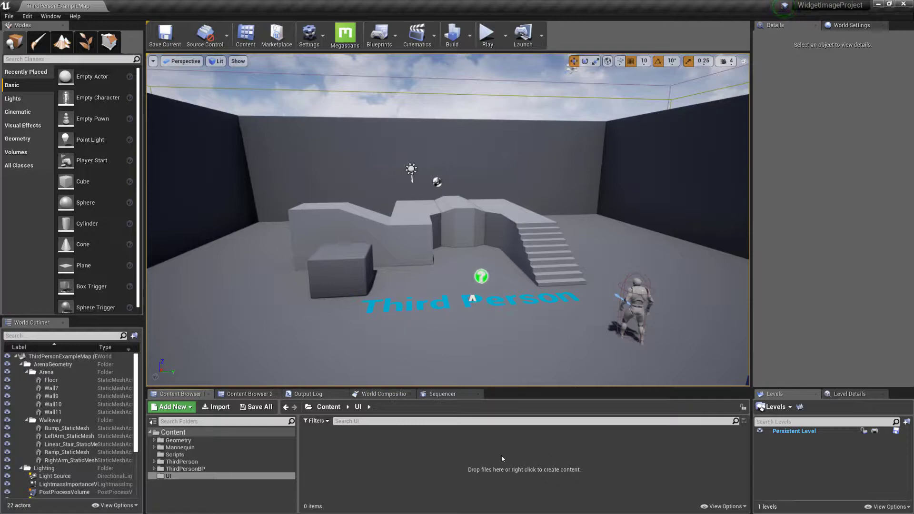
right_click(364, 460)
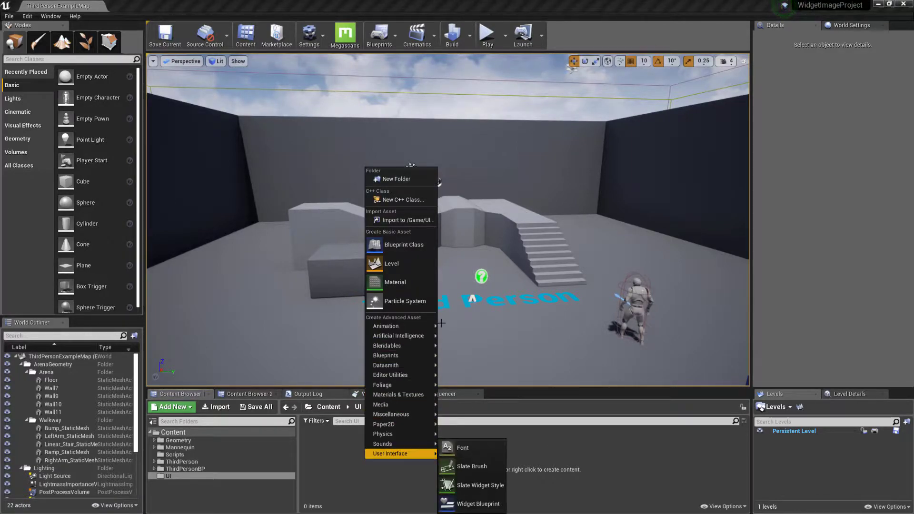
mouse_move(398, 455)
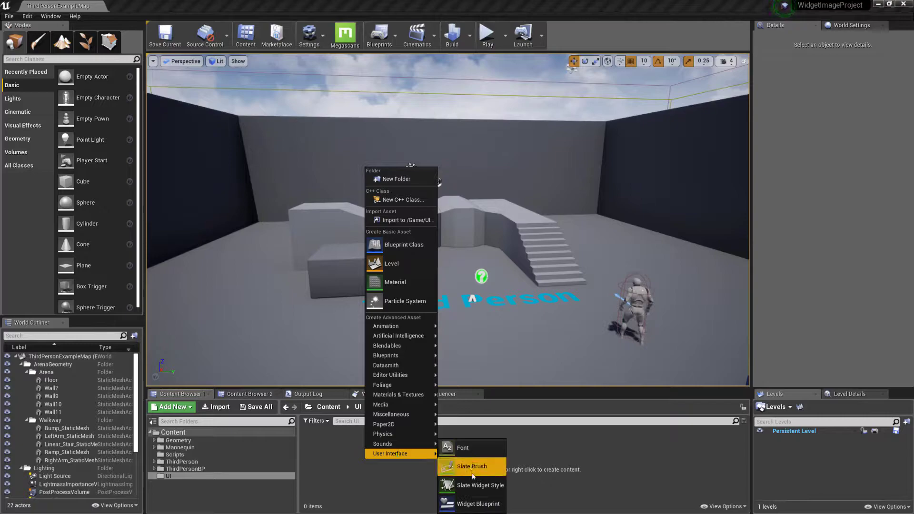
left_click(489, 504)
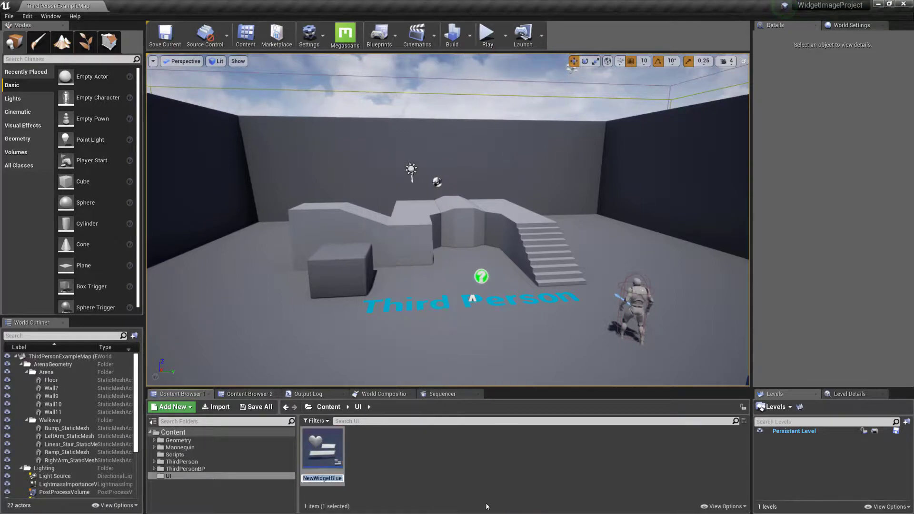
type("BP_WidgetI")
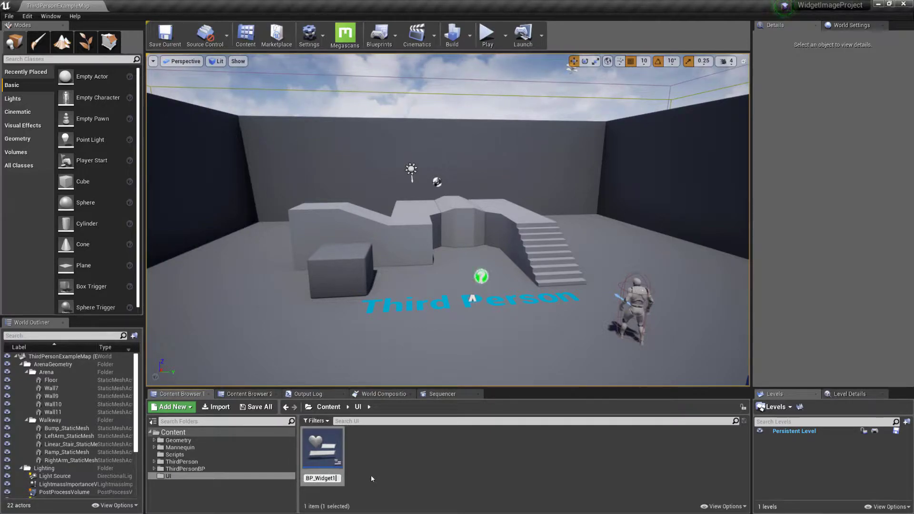
key("Return")
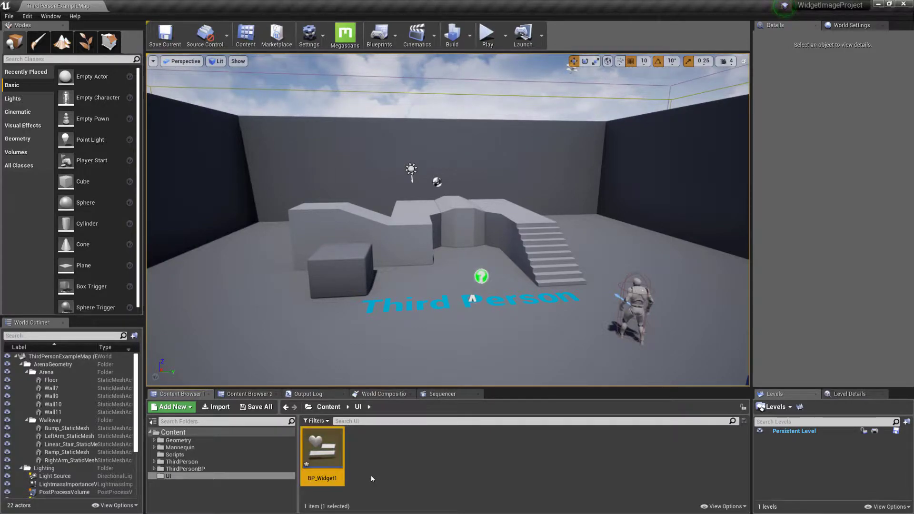
Step: Open BP_Widget1 for editing and add an Image widget as a child of its Canvas Panel
double_click(324, 455)
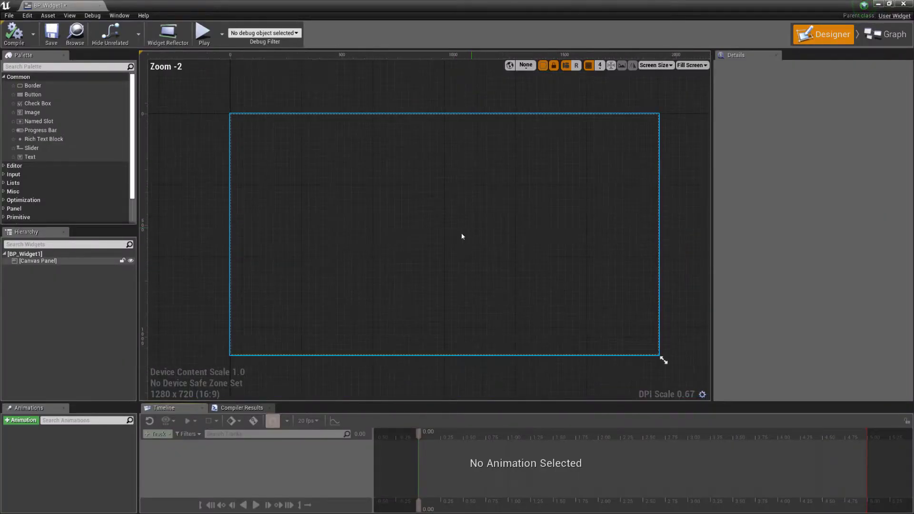
left_click(47, 265)
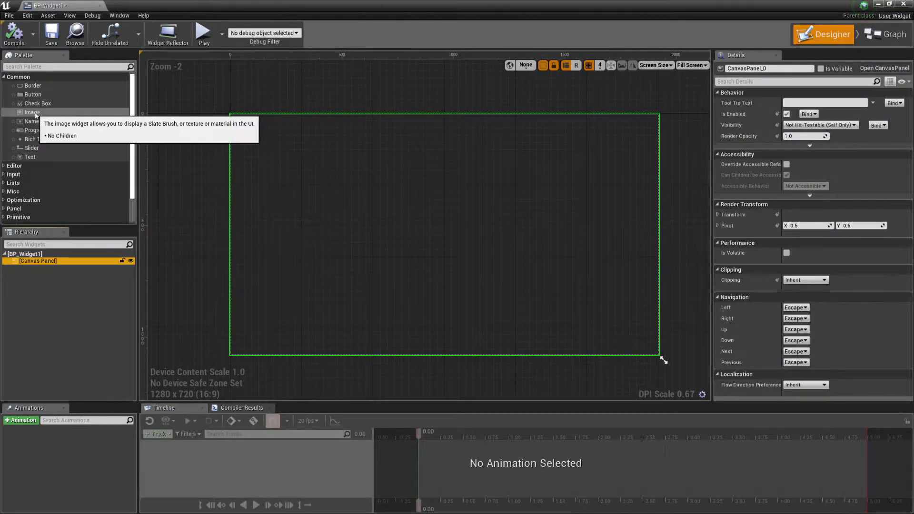
left_click_drag(34, 115, 41, 271)
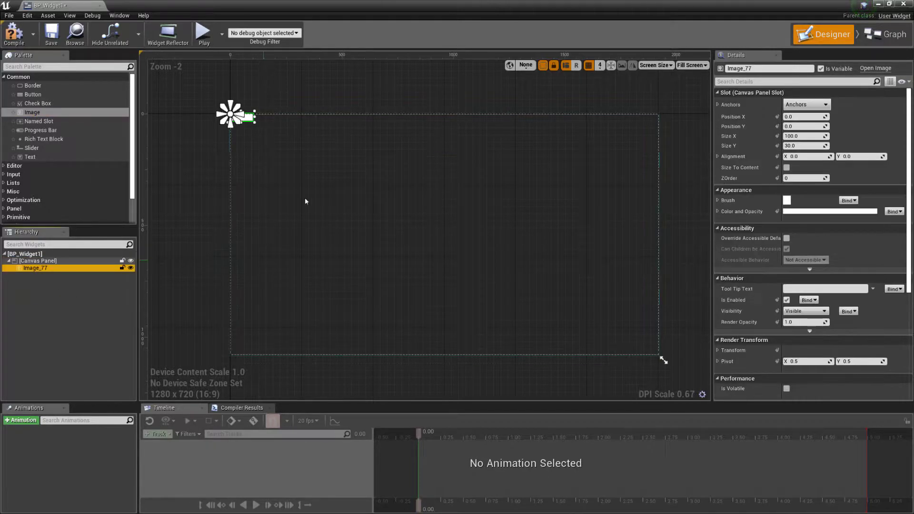
Step: Resize the image to about 337 × 294, place it at about X 112, Y 108, and expand its Brush settings
left_click_drag(256, 122, 308, 182)
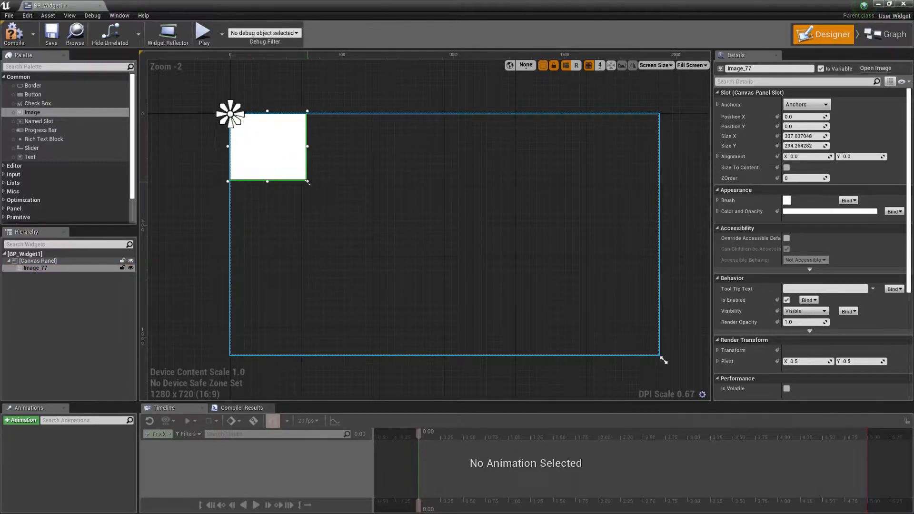
left_click_drag(274, 152, 296, 176)
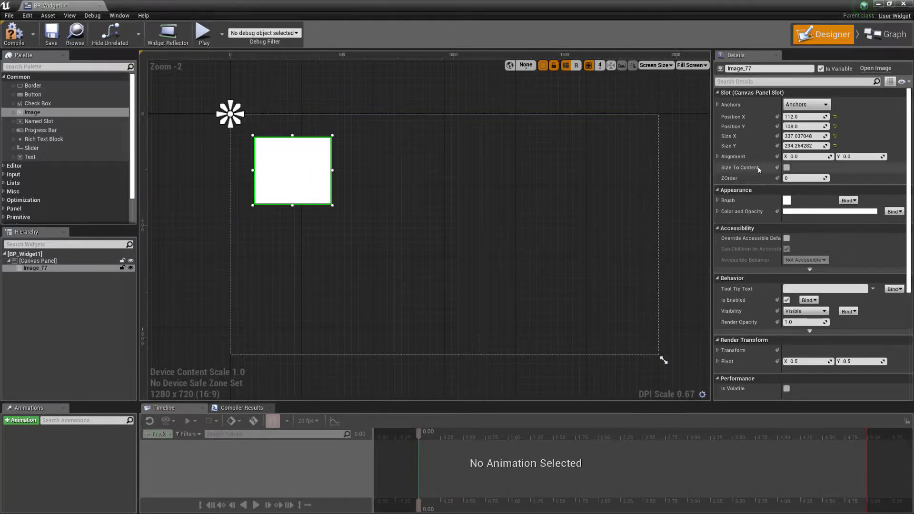
left_click(717, 200)
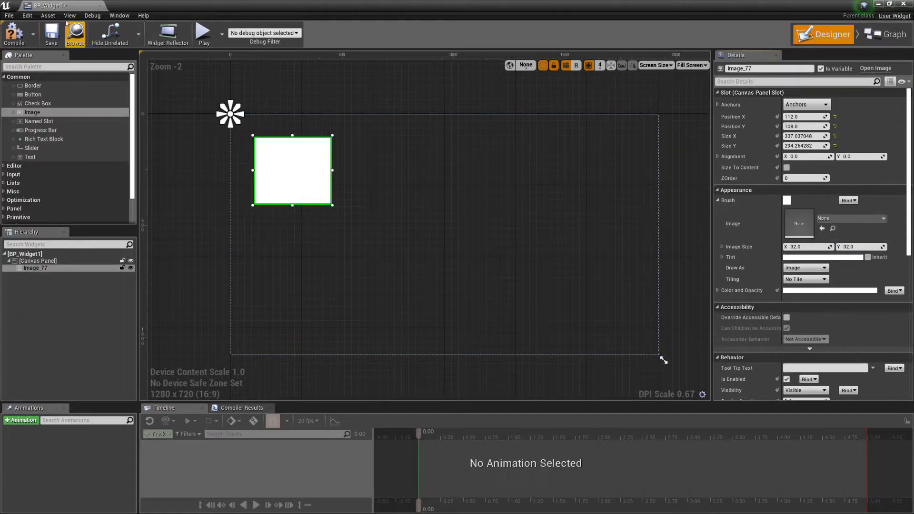
Step: Dock the BP_Widget1 editor alongside the level editor and return to ThirdPersonExampleMap
left_click_drag(54, 7, 138, 6)
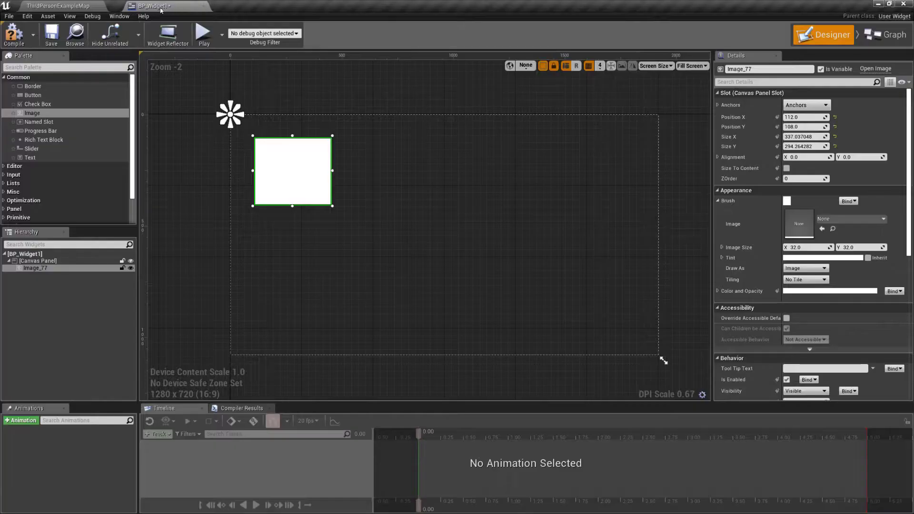
left_click(57, 5)
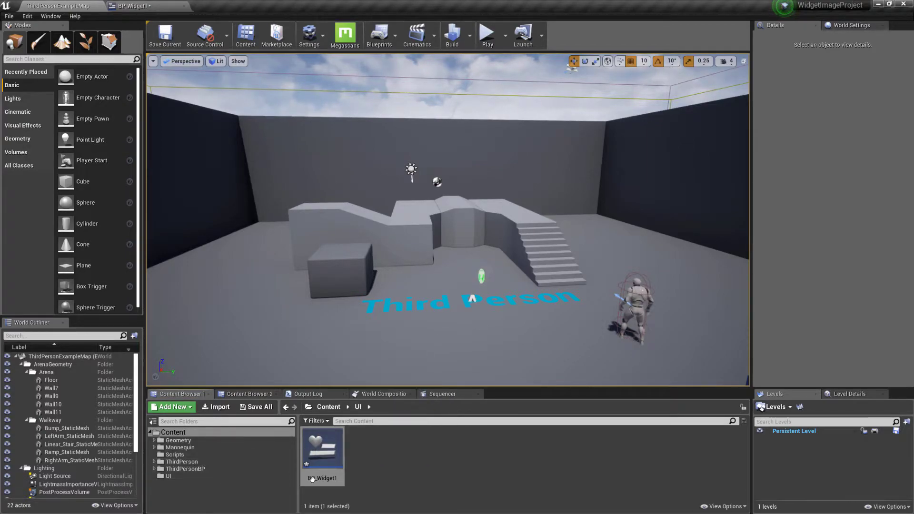
Step: Create a Render Target named RenderTarget1 in the UI folder
right_click(373, 460)
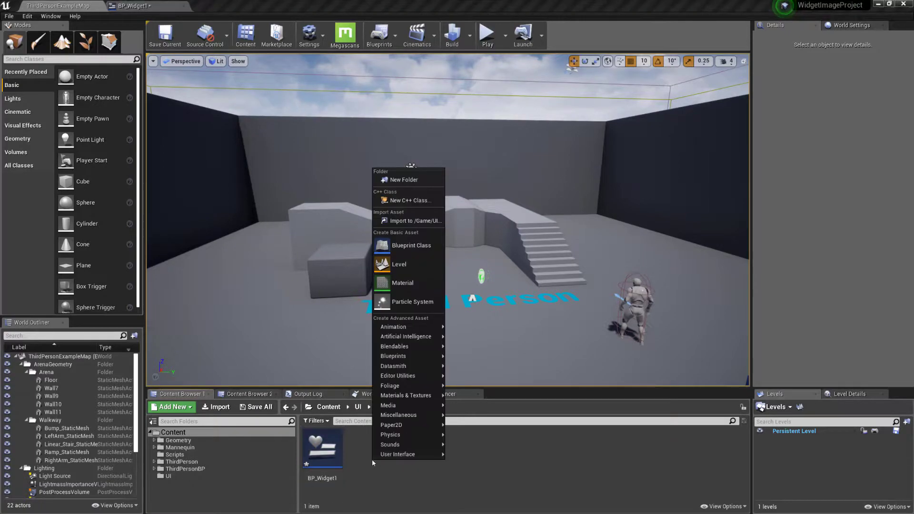
mouse_move(404, 455)
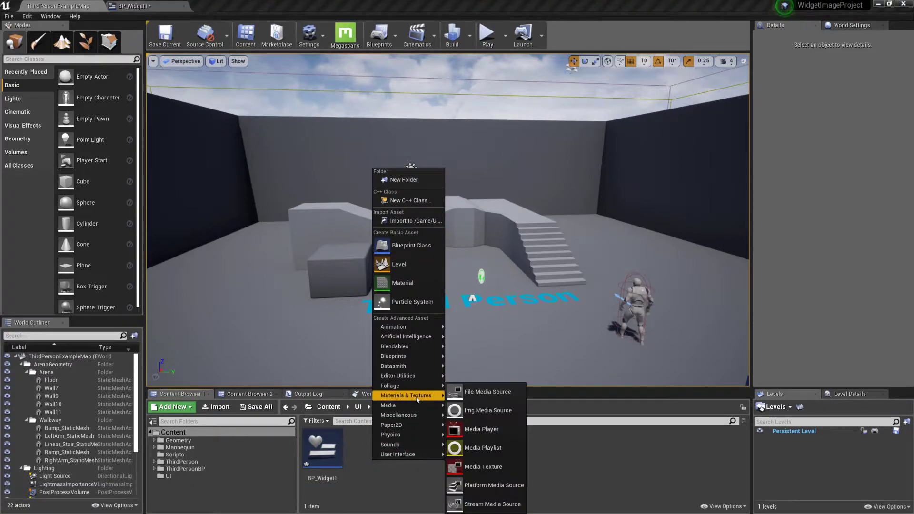
mouse_move(420, 399)
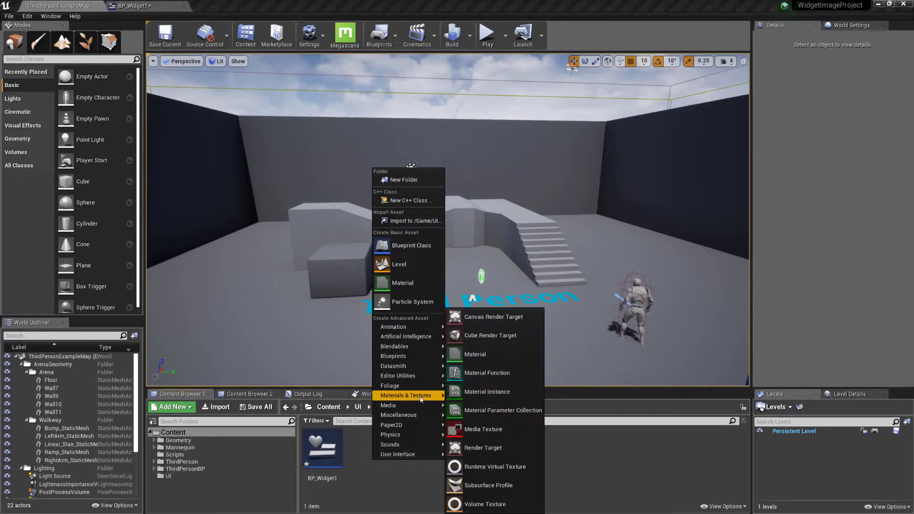
left_click(495, 450)
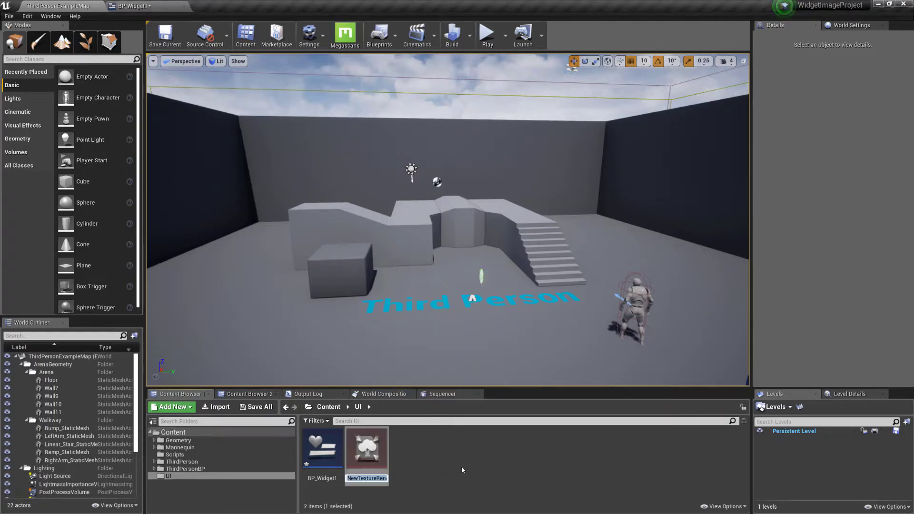
type("RenderTarg")
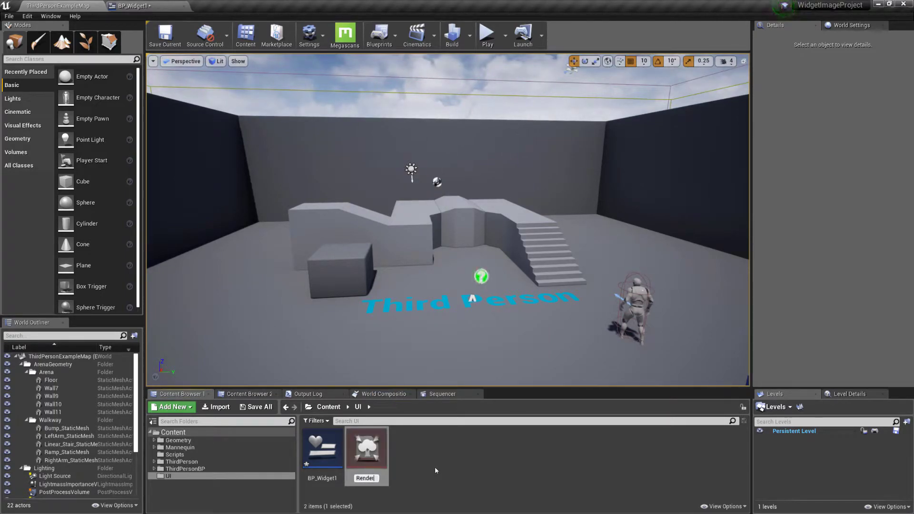
type("et1")
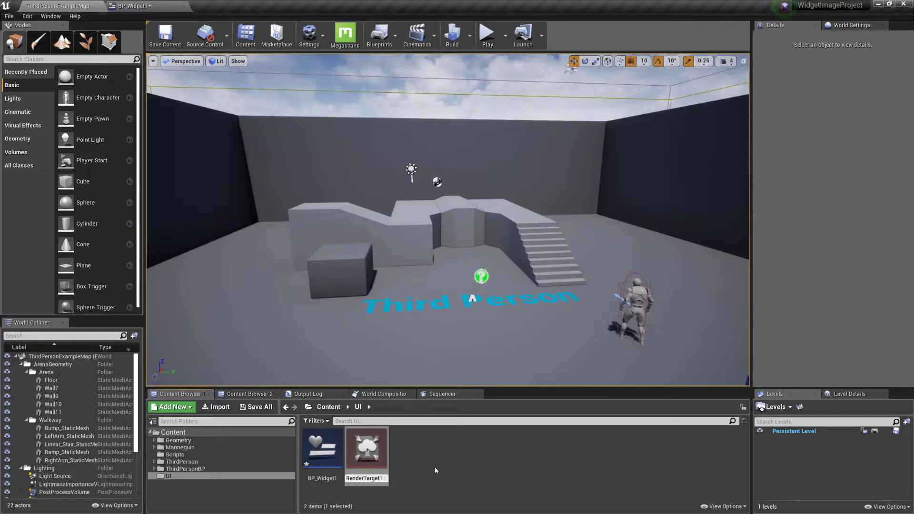
key("Return")
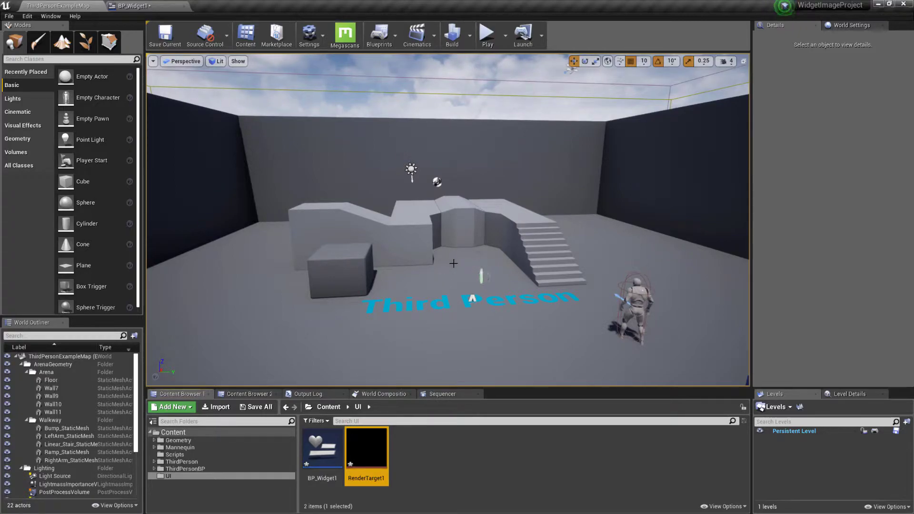
Step: Find the Scene Capture 2D actor by searching for "scene" and place it above the walkway in the level
left_click(25, 58)
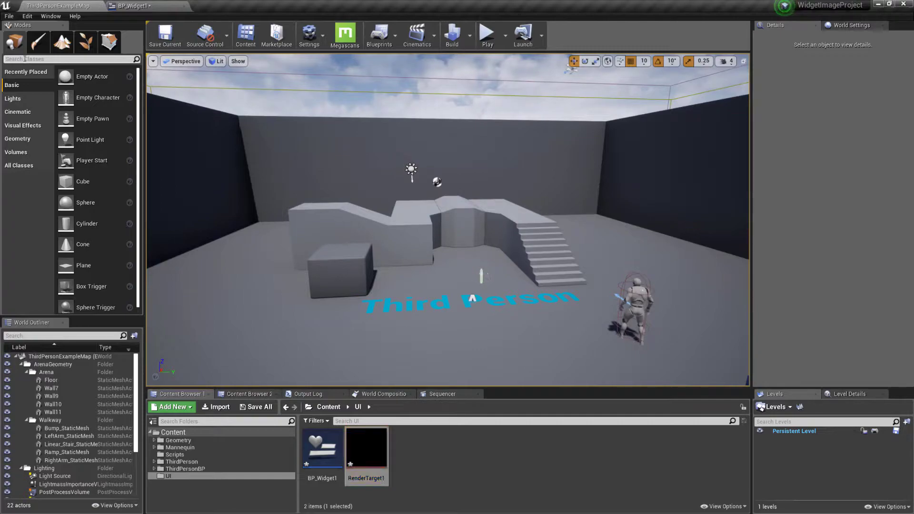
type("scene")
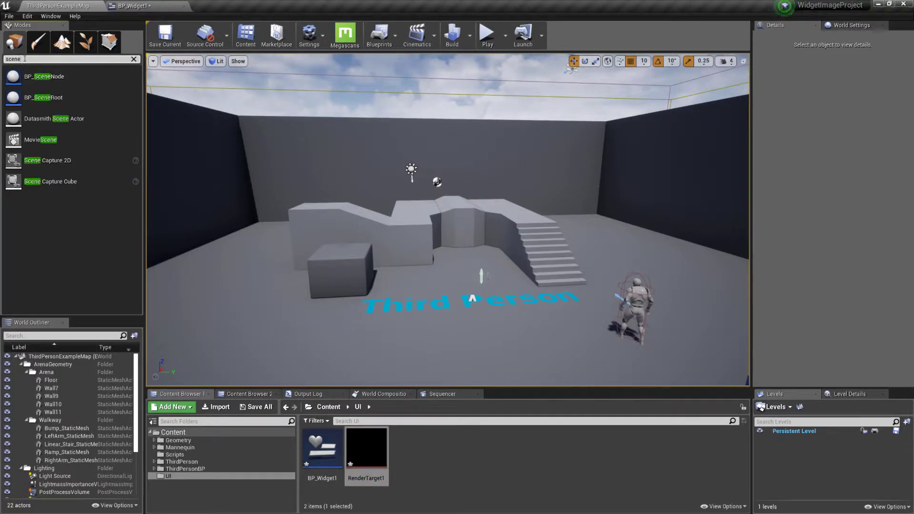
left_click_drag(56, 161, 470, 204)
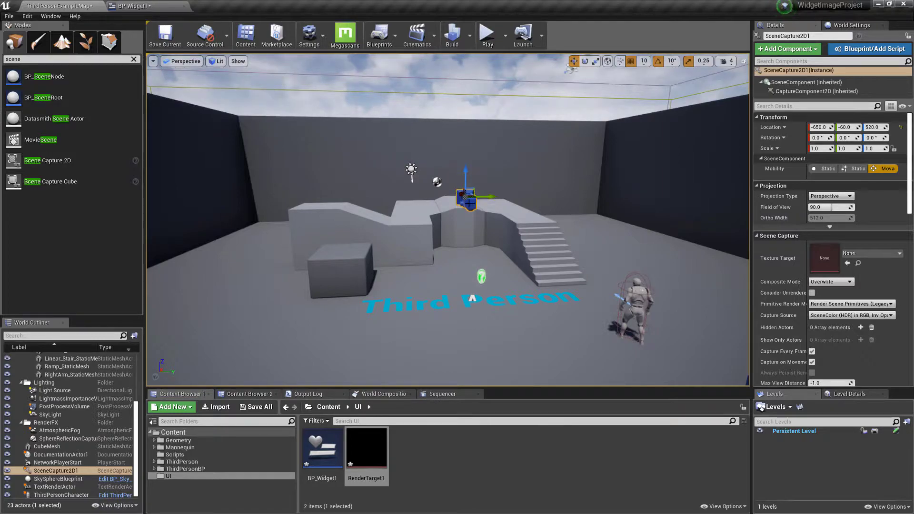
Step: Pilot the scene capture actor and fly it to an elevated angled view of the cube, walkway and stairs
right_click(467, 201)
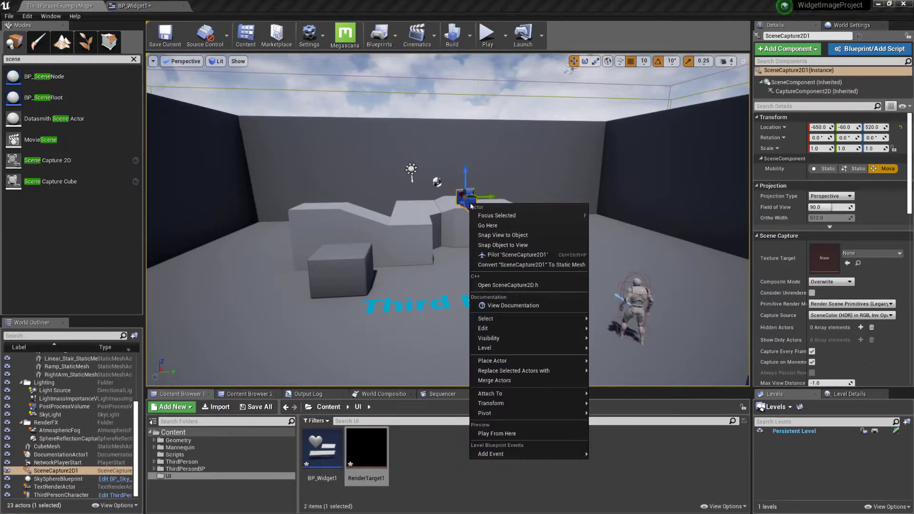
left_click(537, 259)
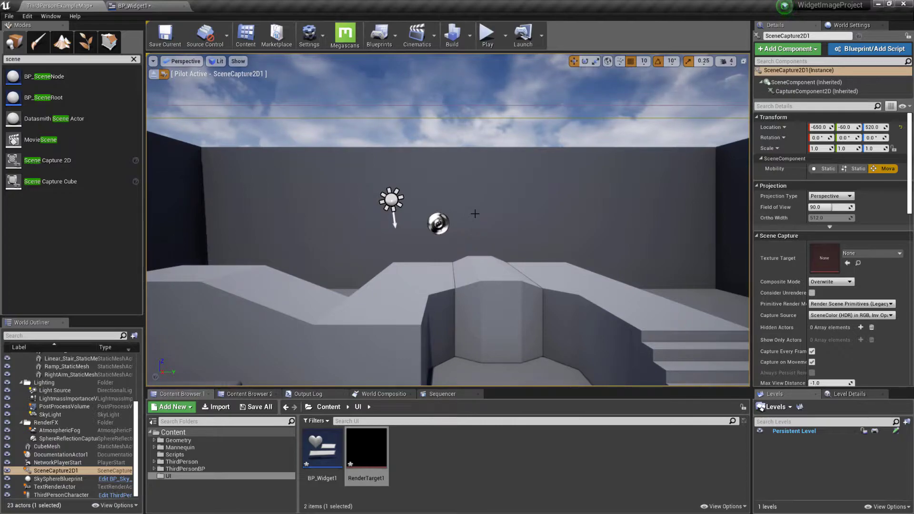
right_click_drag(474, 218, 507, 229)
key("s")
key("a")
key("w")
key("a")
key("e")
key("w")
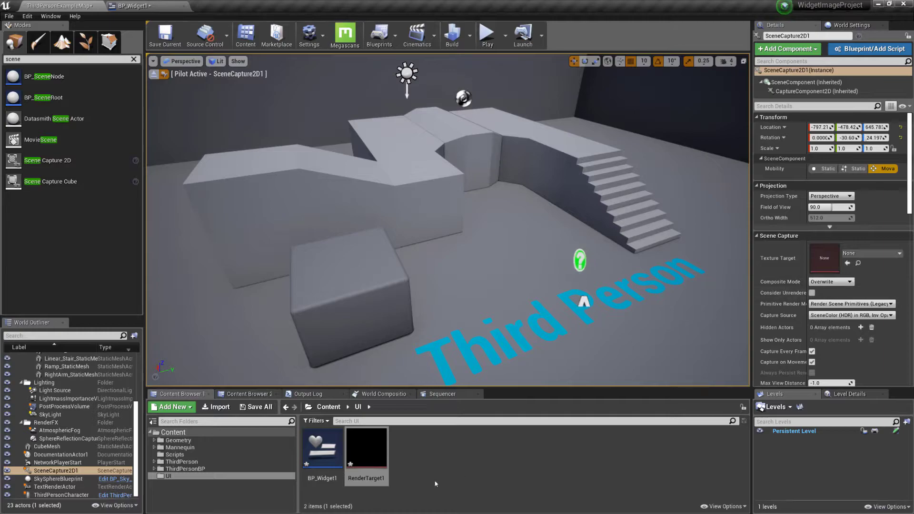
Step: Assign RenderTarget1 as the scene capture actor's Texture Target
left_click(365, 452)
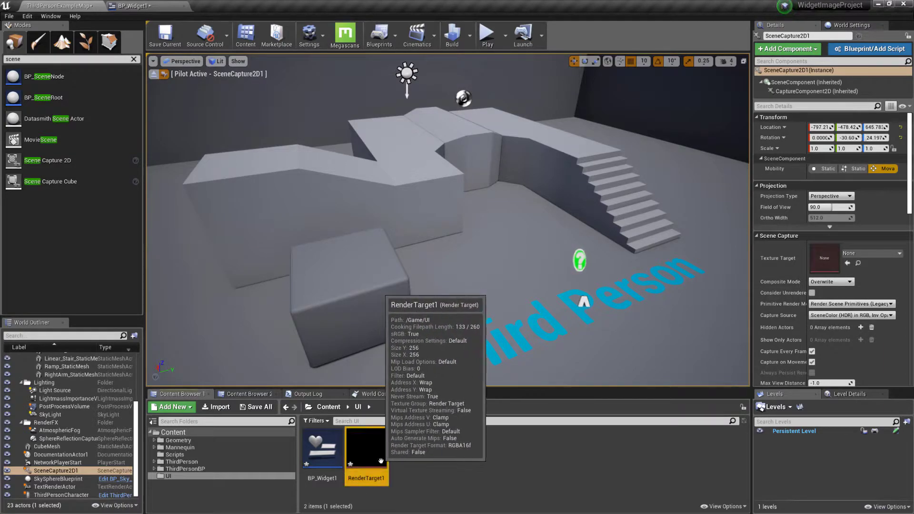
left_click_drag(374, 458, 850, 261)
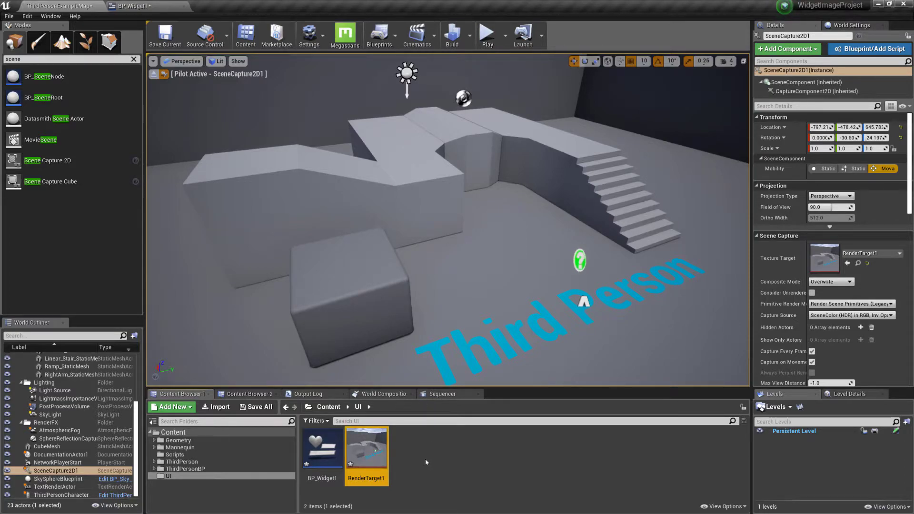
mouse_move(372, 457)
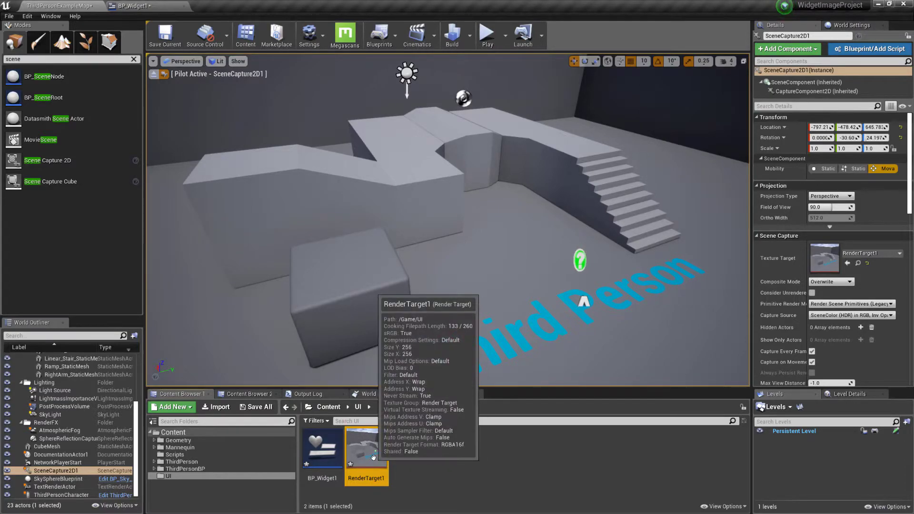
mouse_move(321, 458)
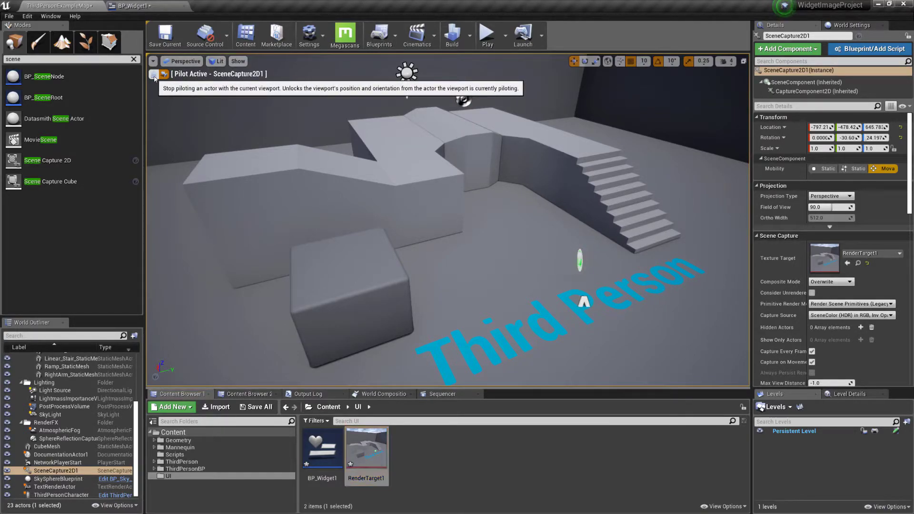
Step: Stop piloting the scene capture actor and view it together with the walkway and stairs from outside
left_click(154, 75)
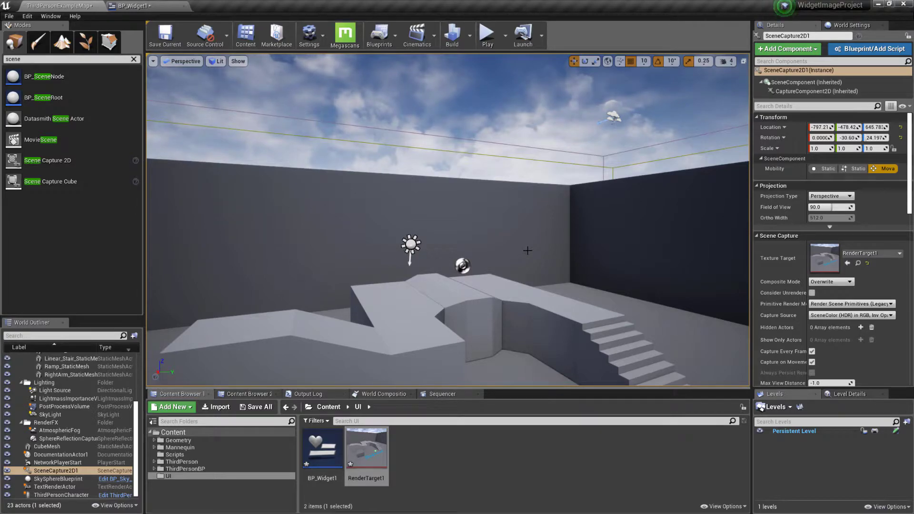
right_click_drag(520, 242, 492, 255)
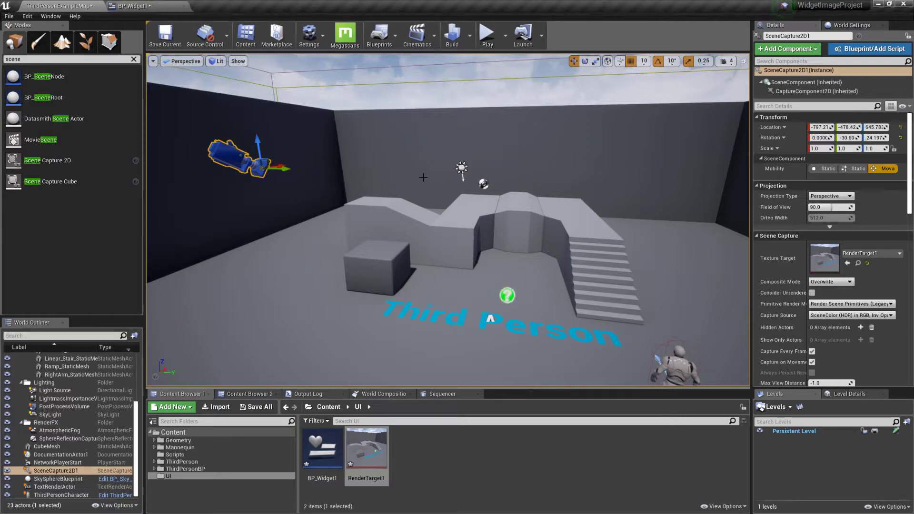
Step: In BP_Widget1, assign RenderTarget1 as the brush image of the canvas panel's image
left_click(133, 6)
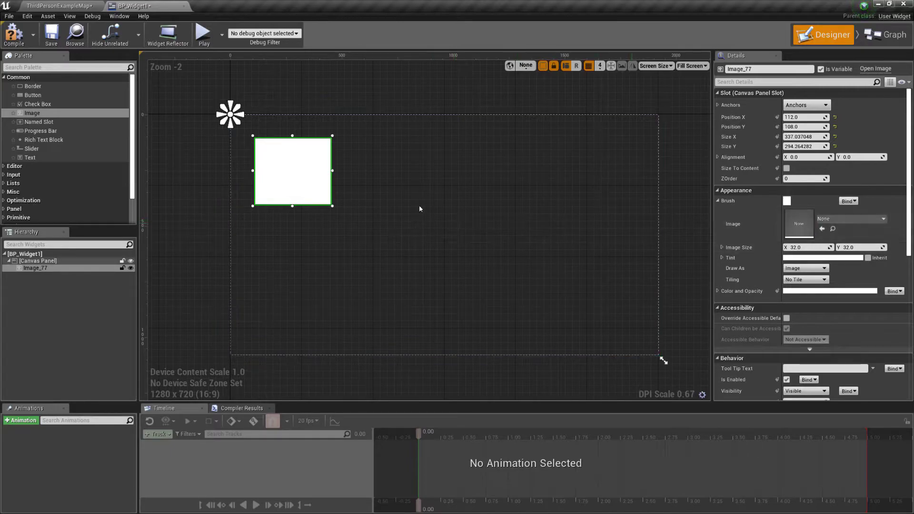
left_click(36, 268)
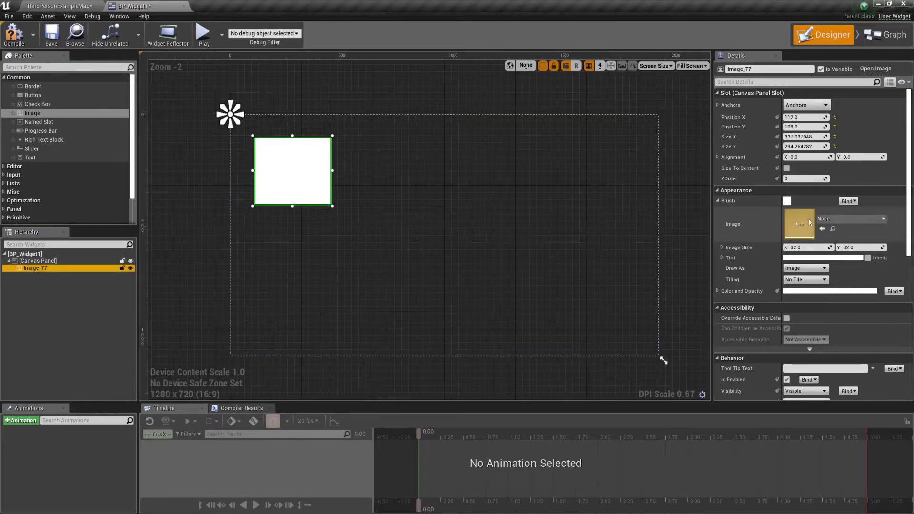
left_click(849, 219)
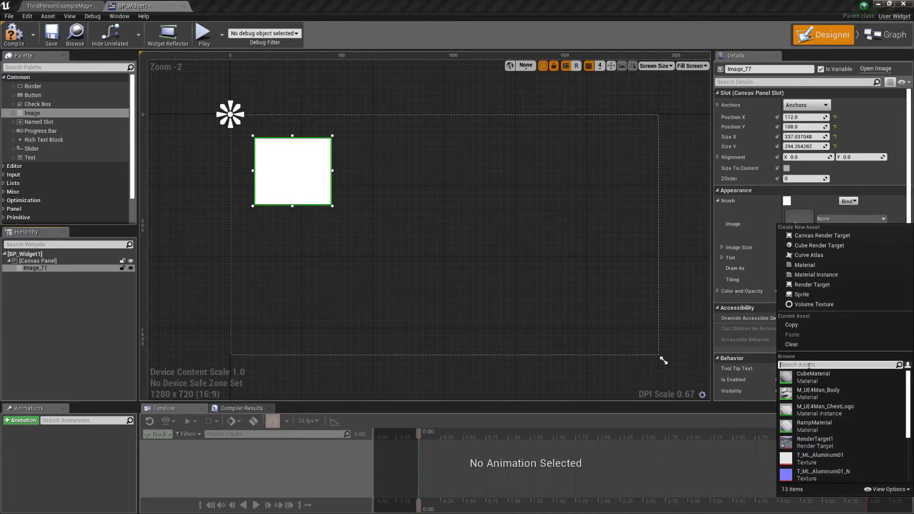
type("rendertarget")
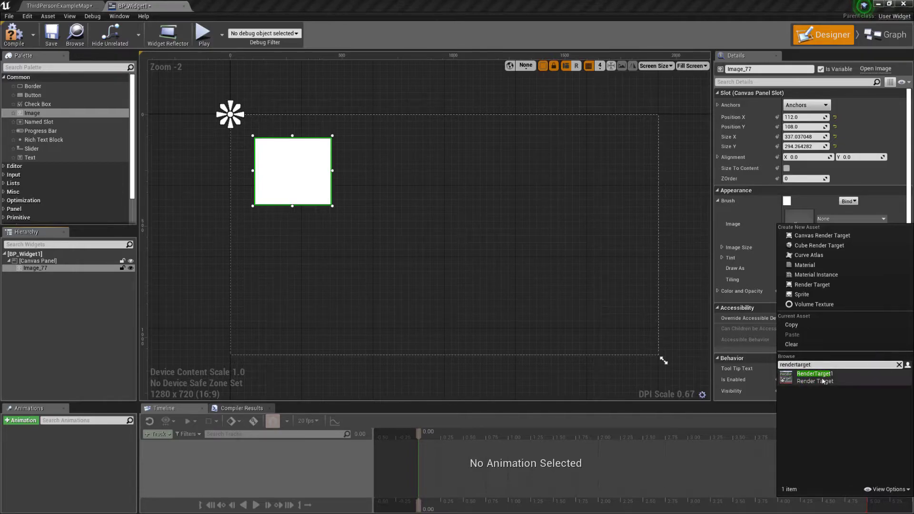
left_click(816, 377)
Step: Enlarge the widget image on the canvas to about 371 by 354 and set its brush Image Size to 300 by 300
mouse_move(333, 206)
left_mouse_down()
mouse_move(349, 224)
mouse_move(339, 220)
left_mouse_up()
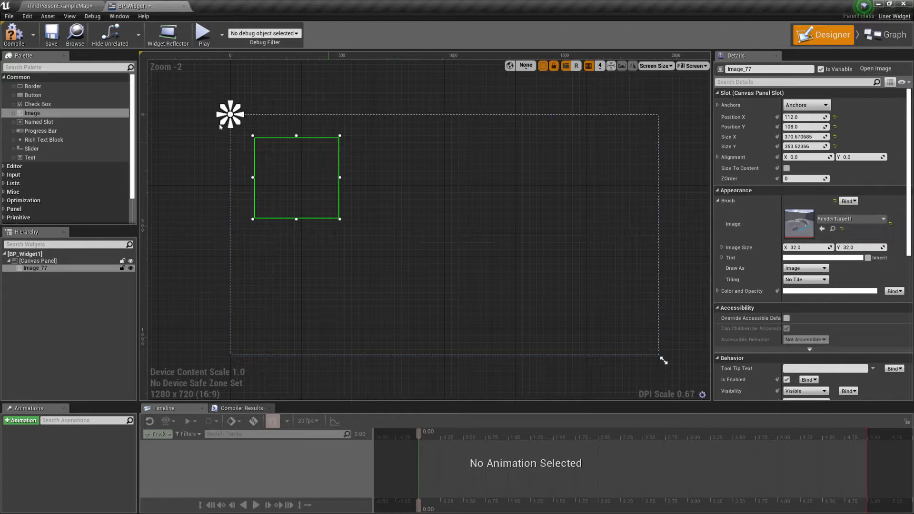
left_click(797, 247)
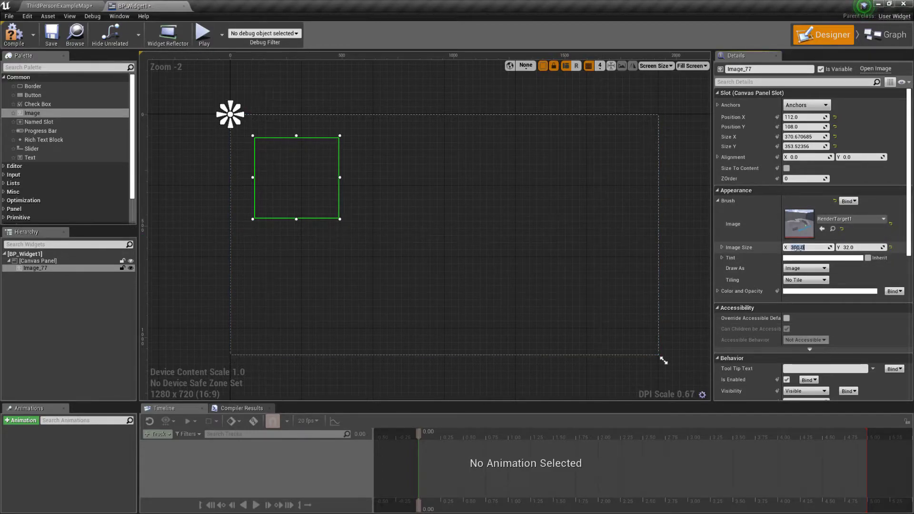
left_click(873, 248)
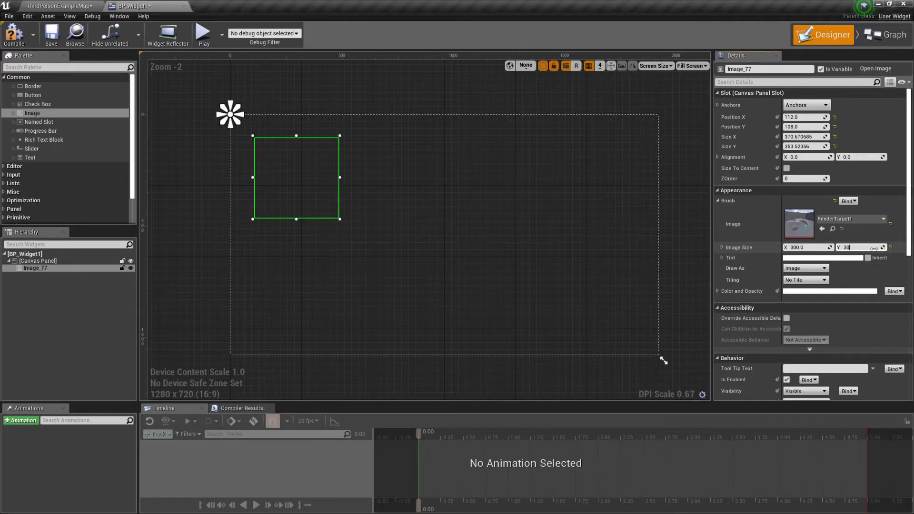
key("Return")
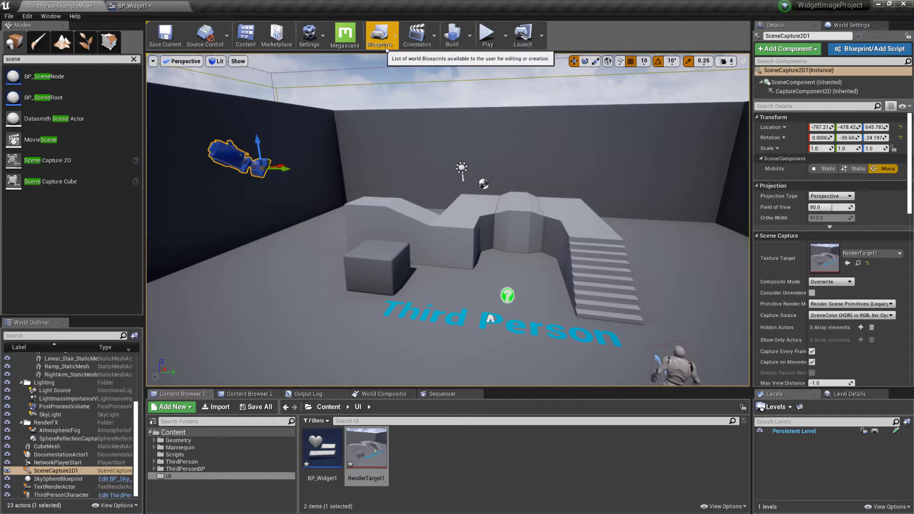
Step: Open the Level Blueprint of the third-person map and add an Event BeginPlay node to its Event Graph
left_click(379, 34)
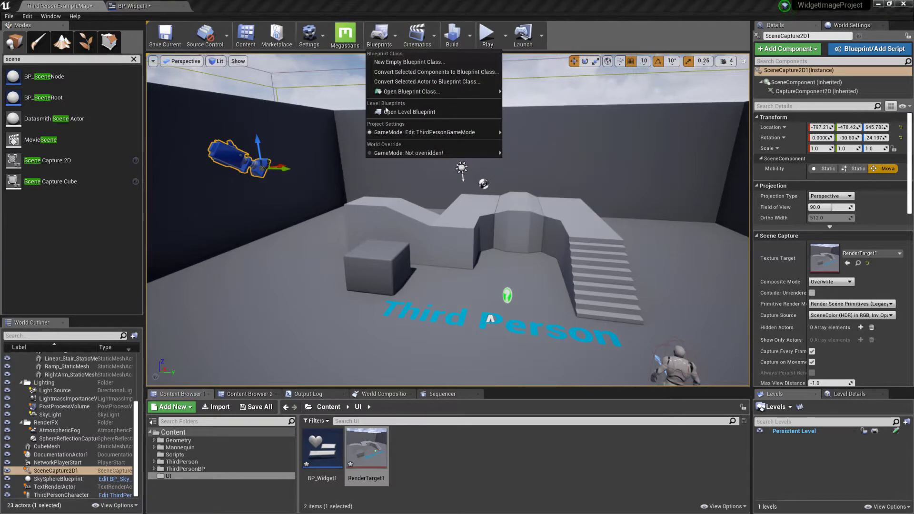
left_click(425, 113)
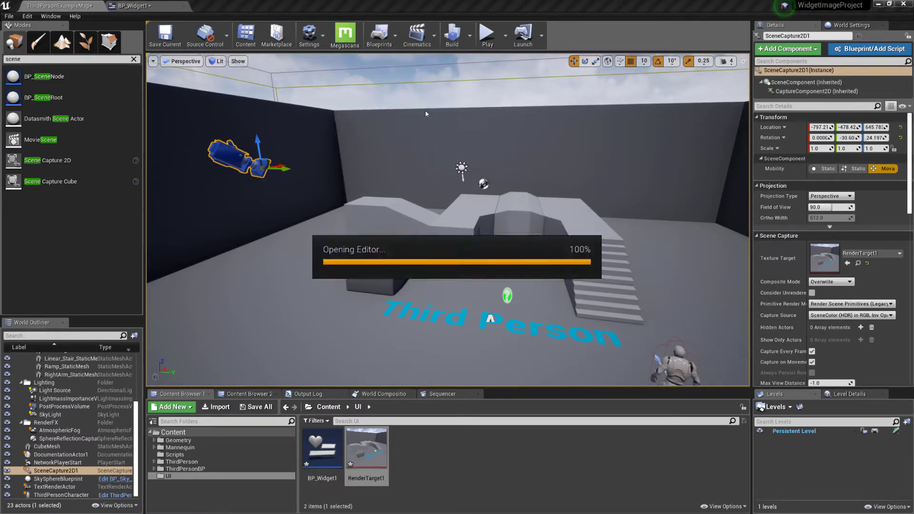
right_click_drag(421, 233, 393, 255)
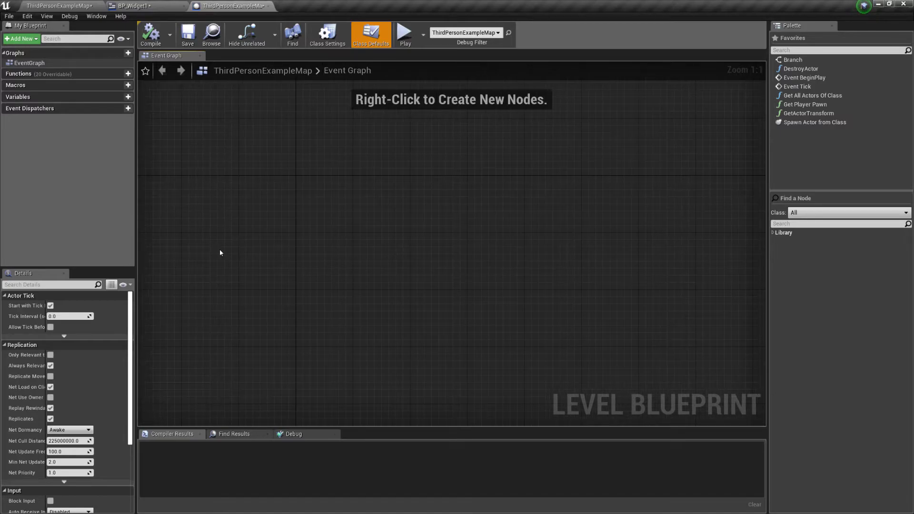
right_click(287, 252)
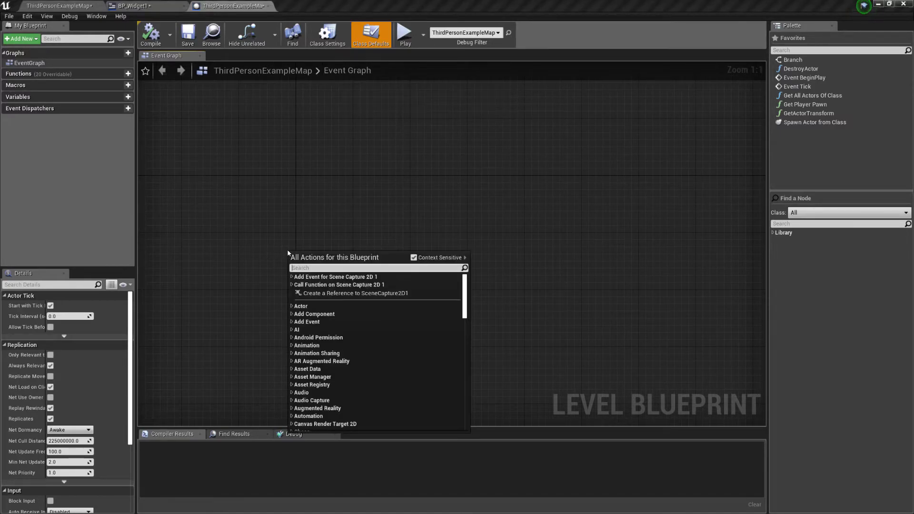
left_click(292, 322)
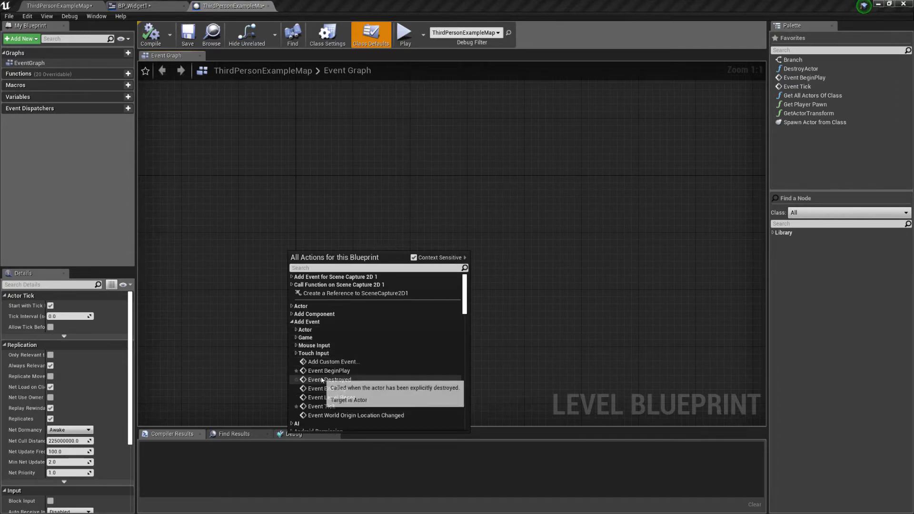
key("Escape")
left_click_drag(327, 253, 276, 238)
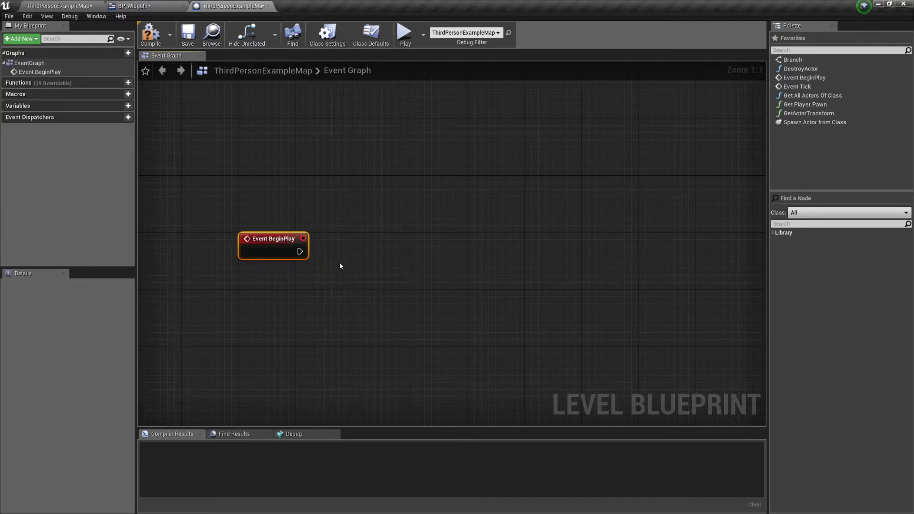
Step: Add a Create Widget node with class BP_Widget1 and connect it to Event BeginPlay's execution output
right_click(380, 260)
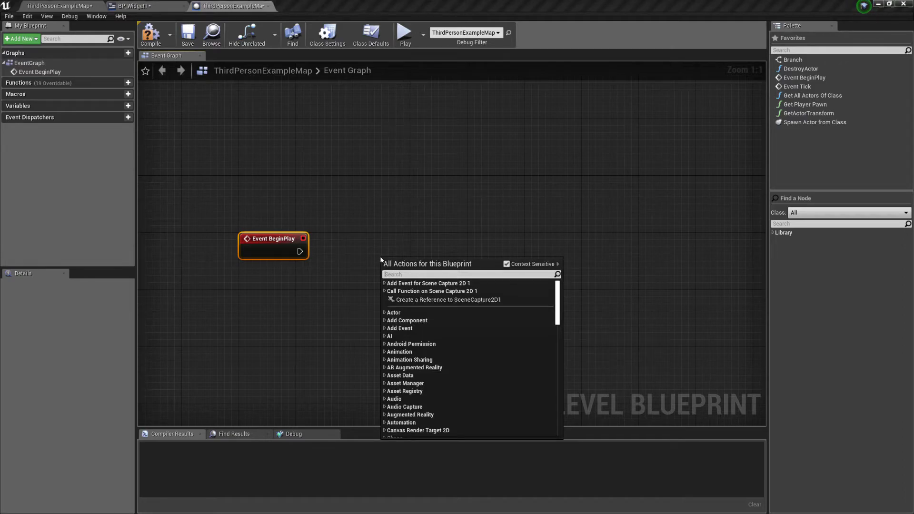
type("create widget")
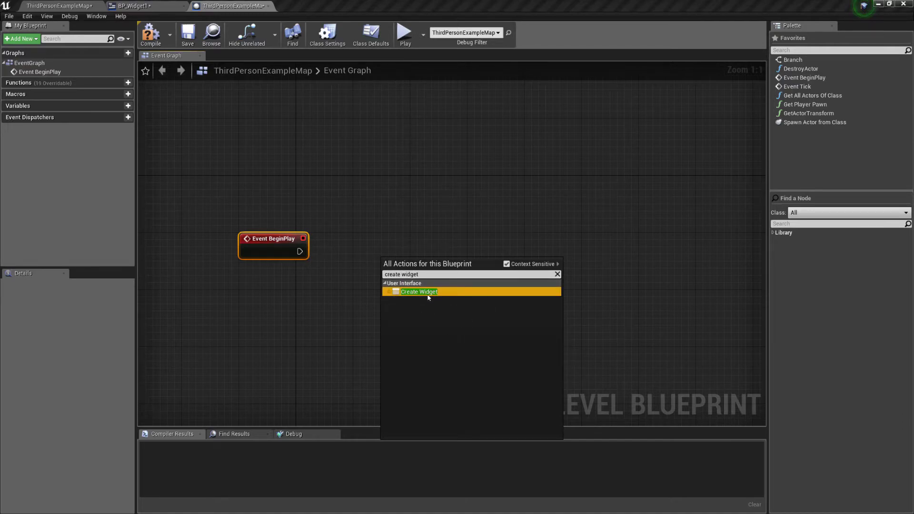
left_click(428, 292)
left_click_drag(426, 267, 300, 251)
left_click(395, 270)
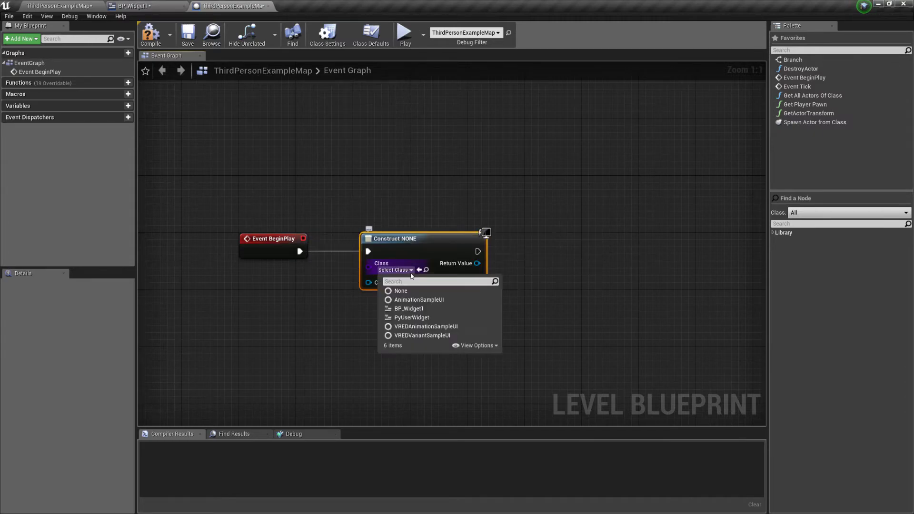
left_click(411, 309)
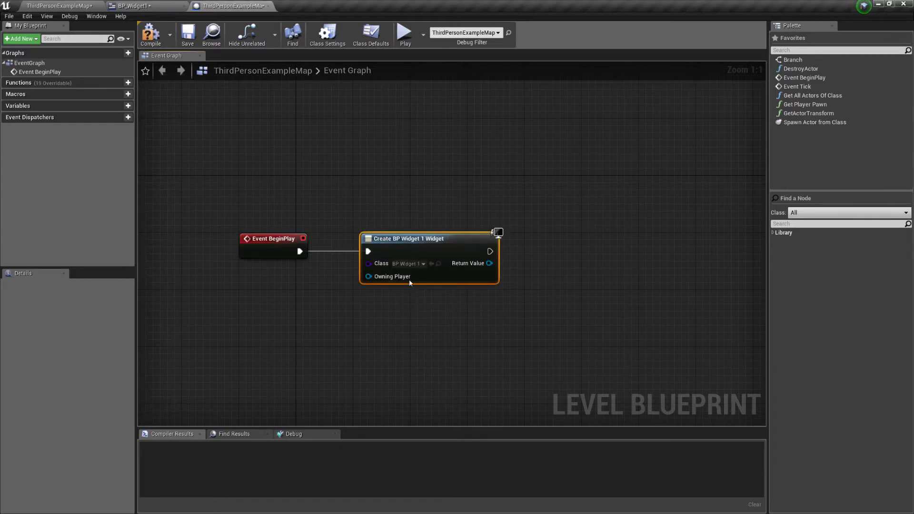
Step: Promote the Create Widget node's Return Value to a variable named Widget1 and line up its SET node
right_click_drag(469, 302, 448, 255)
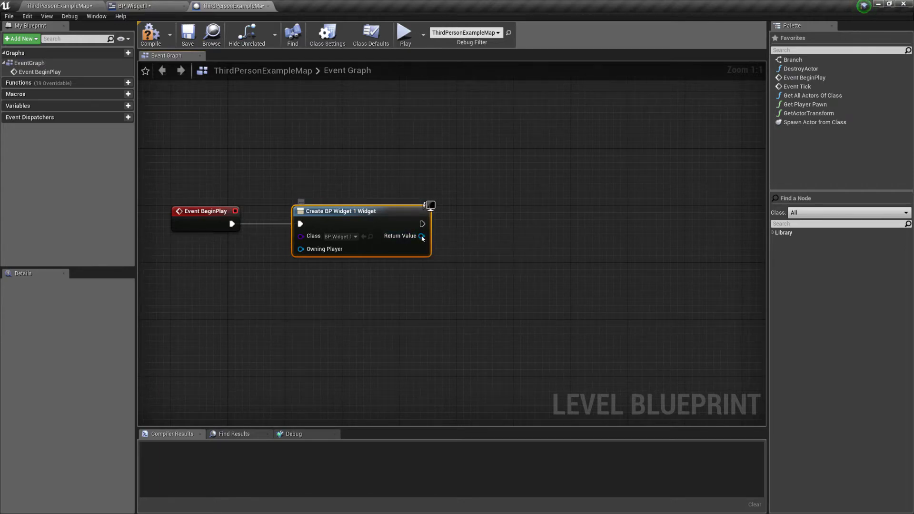
right_click(420, 236)
left_click(471, 249)
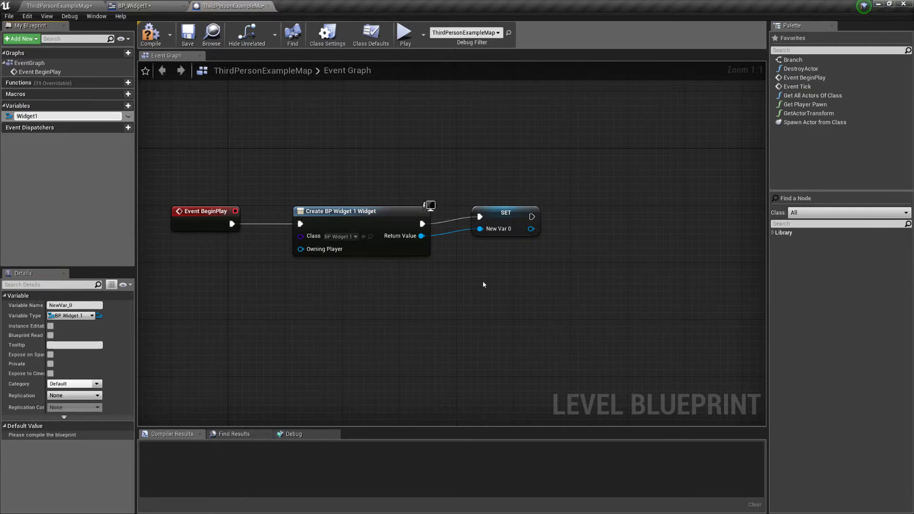
key("Return")
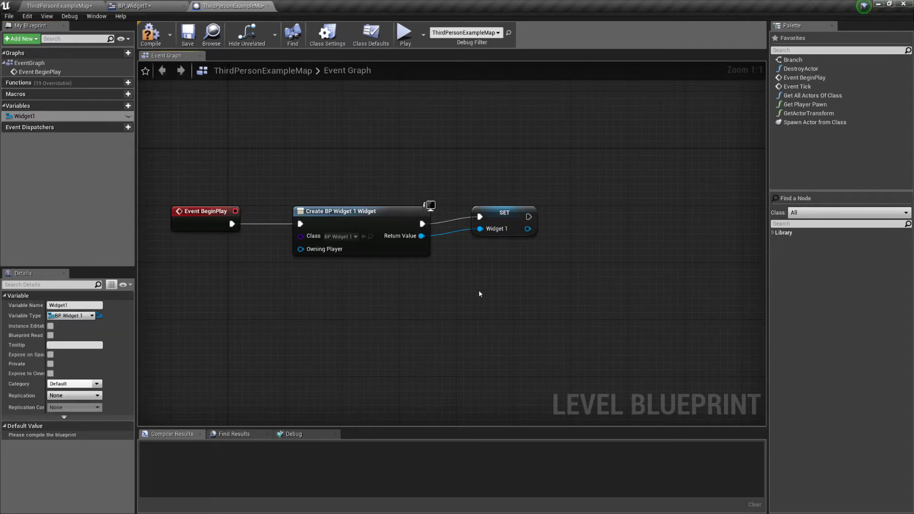
left_click_drag(500, 213, 480, 219)
Step: Add an Add to Viewport node from the Widget 1 SET node's output and align it with the node chain
right_click_drag(509, 267, 465, 262)
left_click_drag(461, 230, 509, 252)
type("add to viewport")
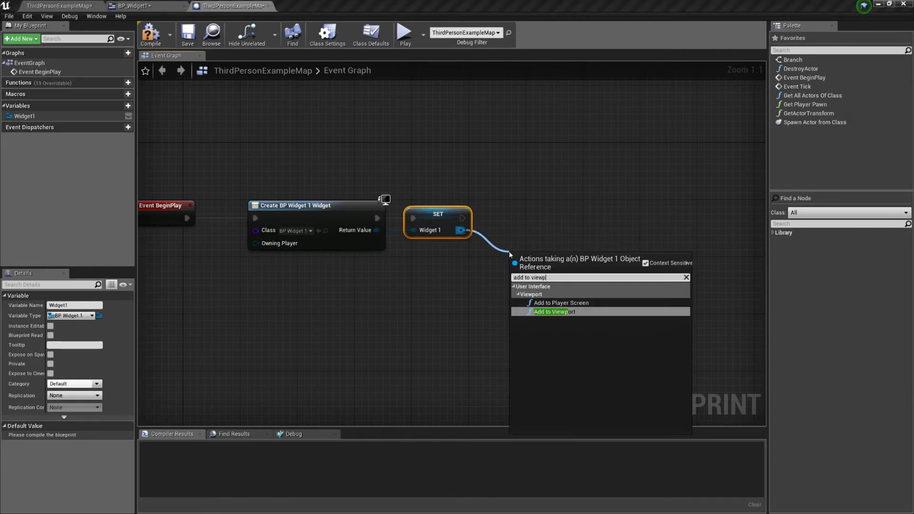
left_click(560, 316)
left_click_drag(531, 211, 538, 203)
right_click_drag(513, 281, 581, 269)
left_click(524, 272)
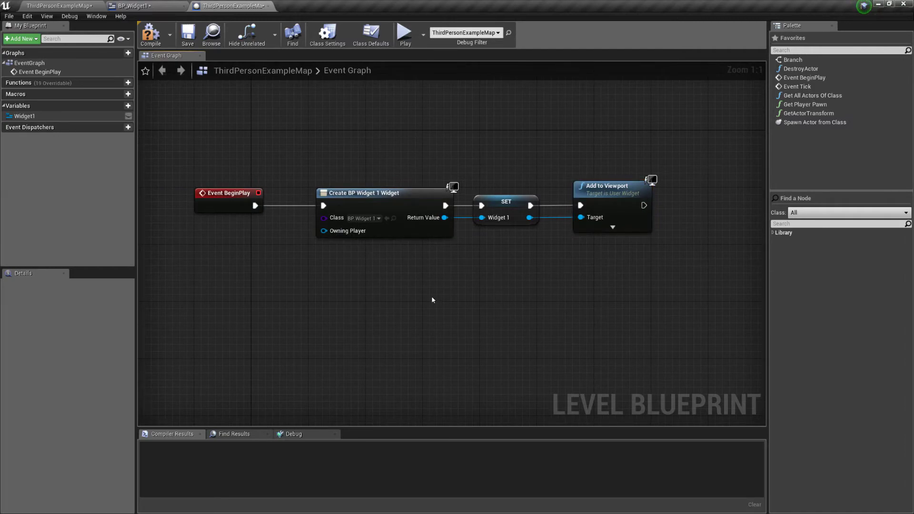
Step: Compile and save the Level Blueprint, then save all remaining changes from the level editor
left_click(150, 33)
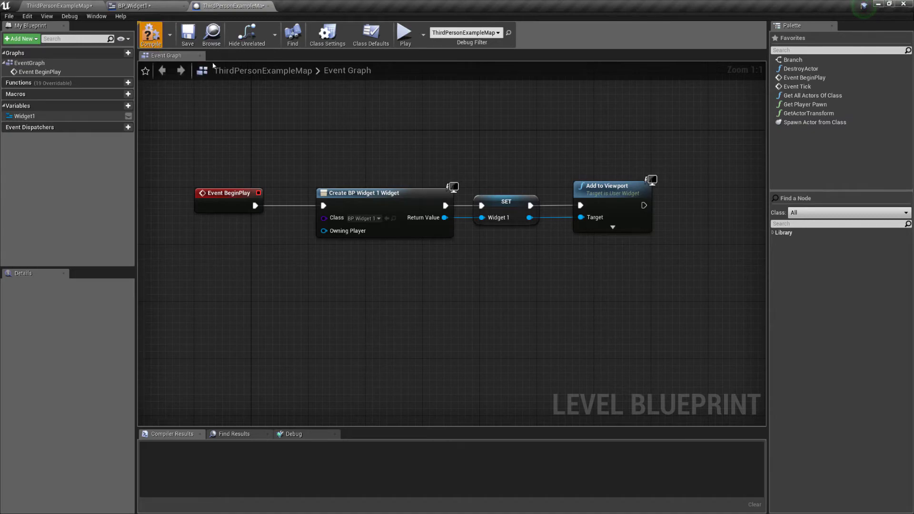
left_click(188, 38)
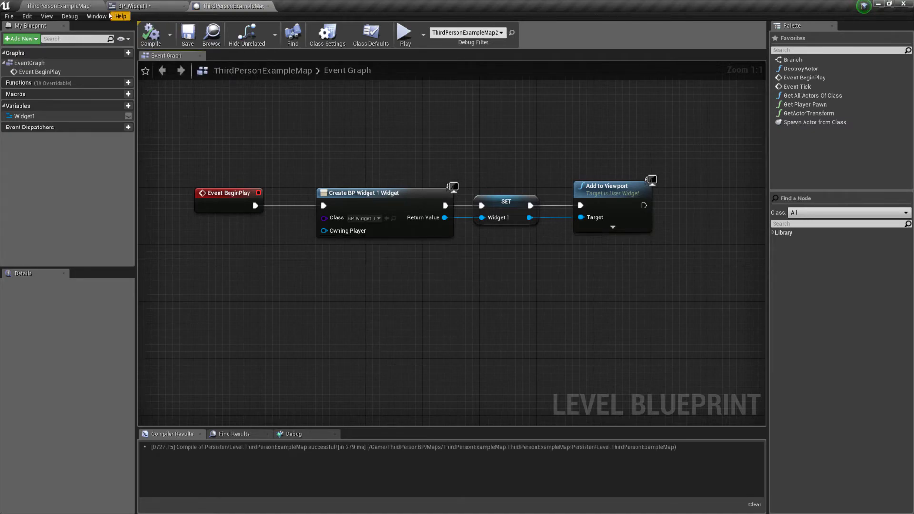
left_click(76, 7)
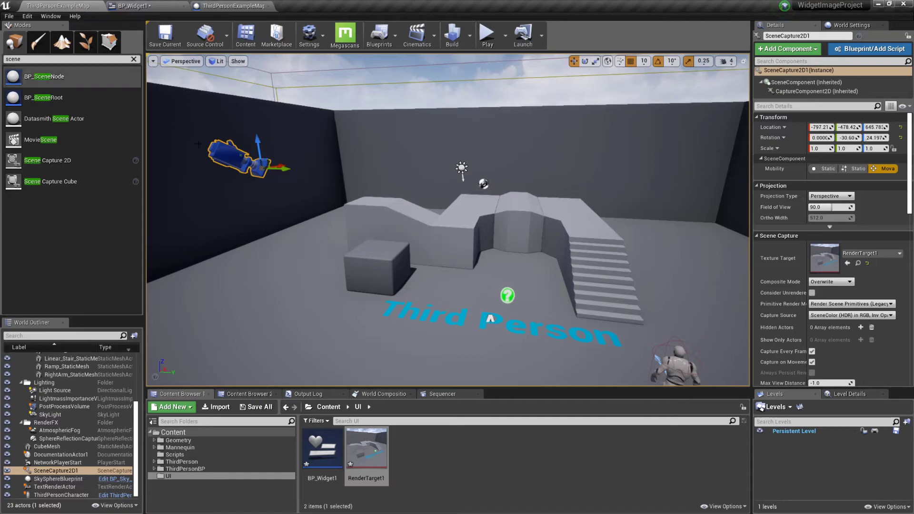
left_click(9, 16)
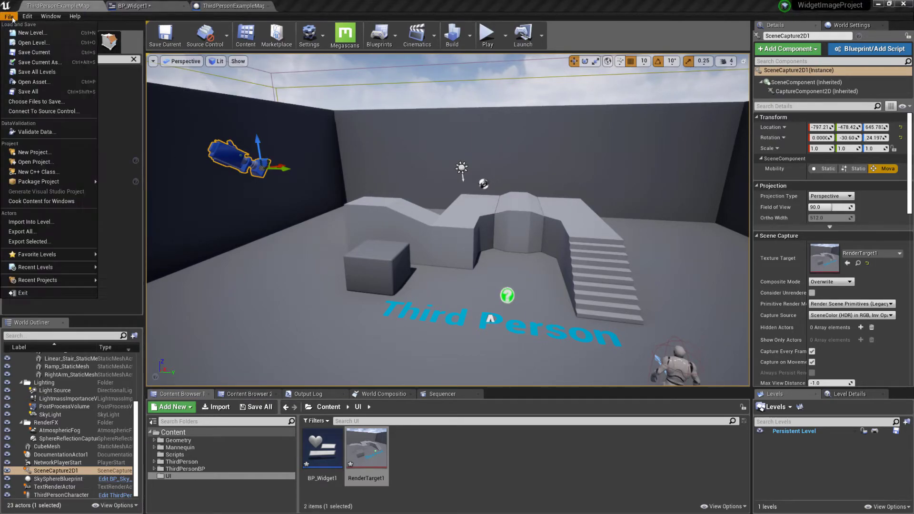
left_click(27, 91)
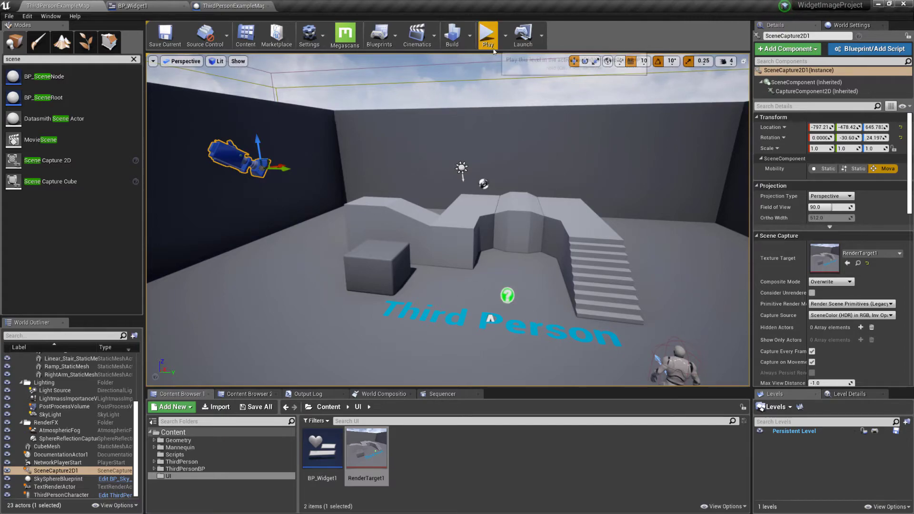
Step: Play the level in the viewport to check whether the widget shows the scene capture, and end the session
left_click(488, 38)
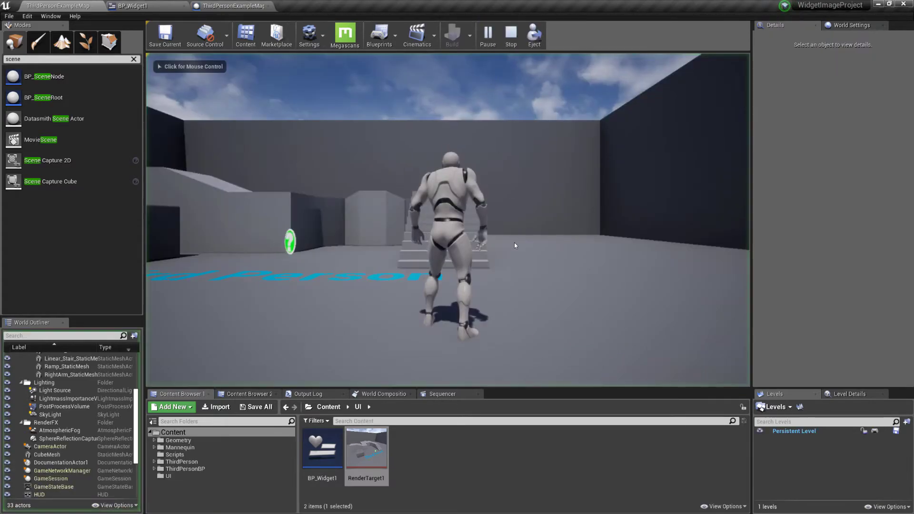
left_click(489, 219)
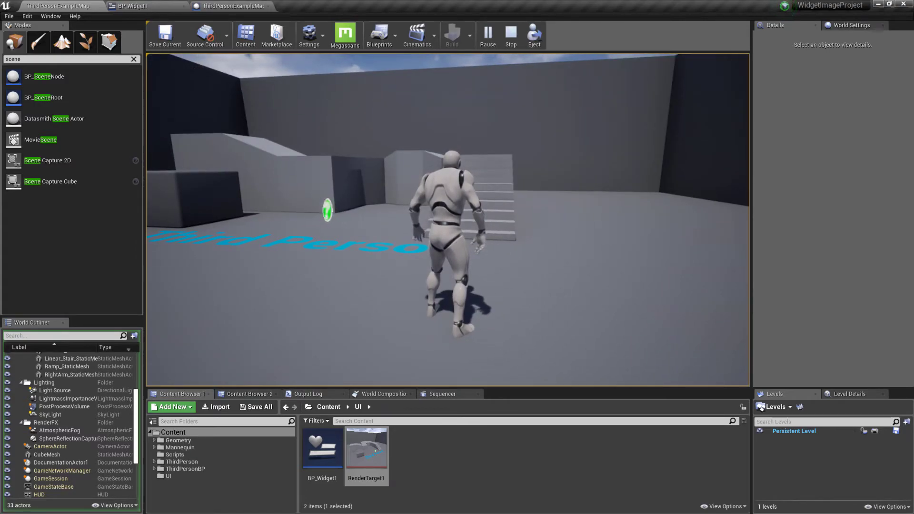
key("Escape")
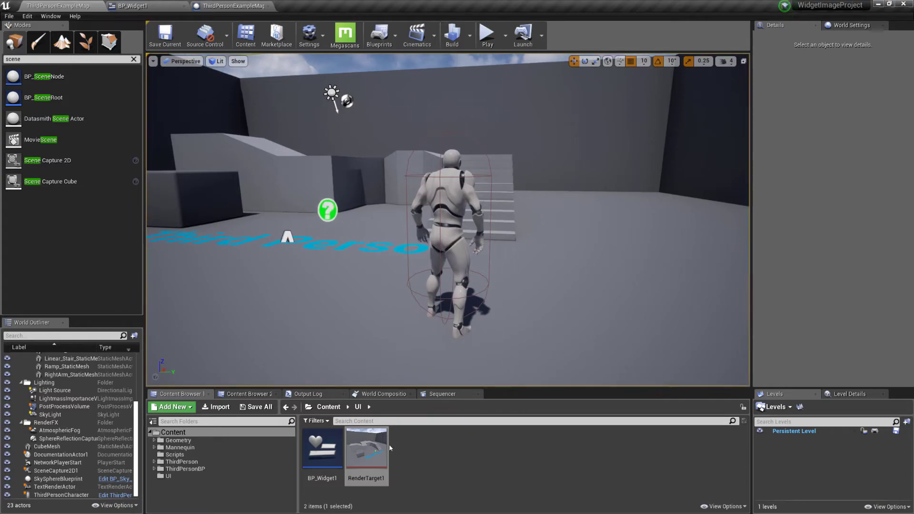
Step: Create a material named M_RenderTargetMaterial1 in the UI folder
right_click(416, 455)
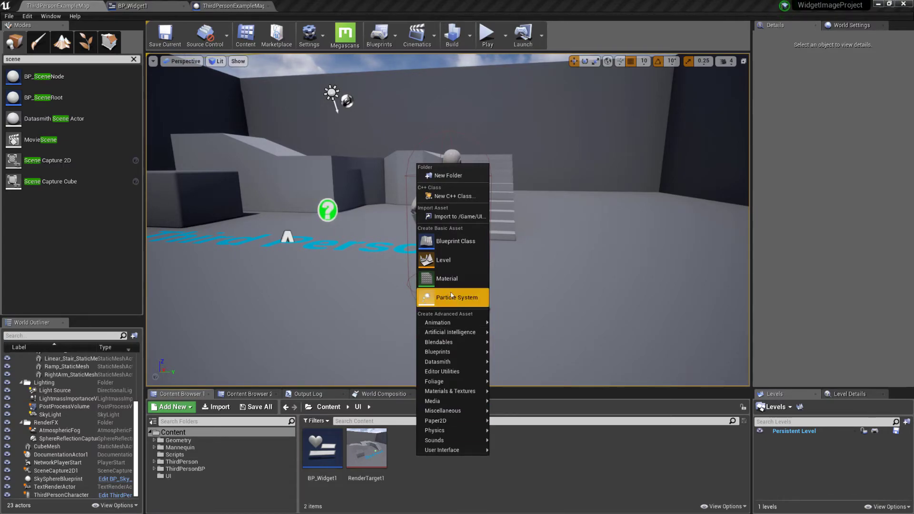
left_click(446, 278)
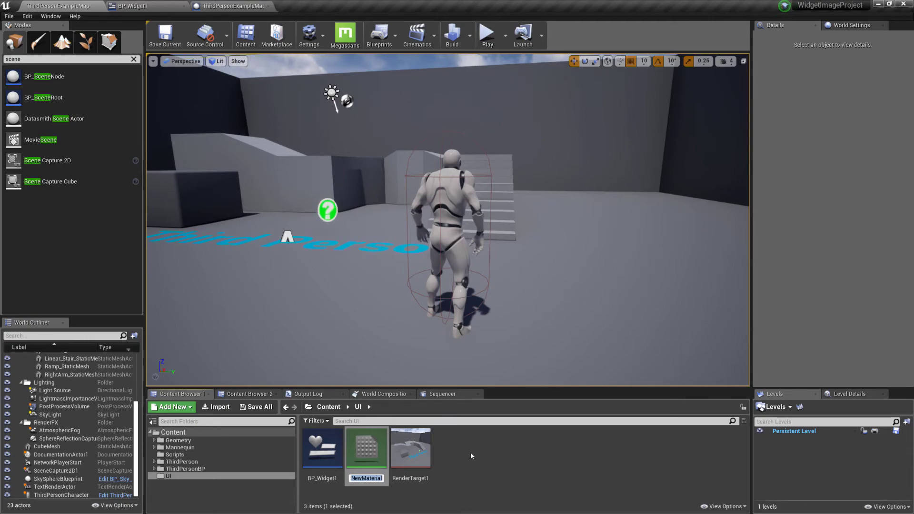
type("M_")
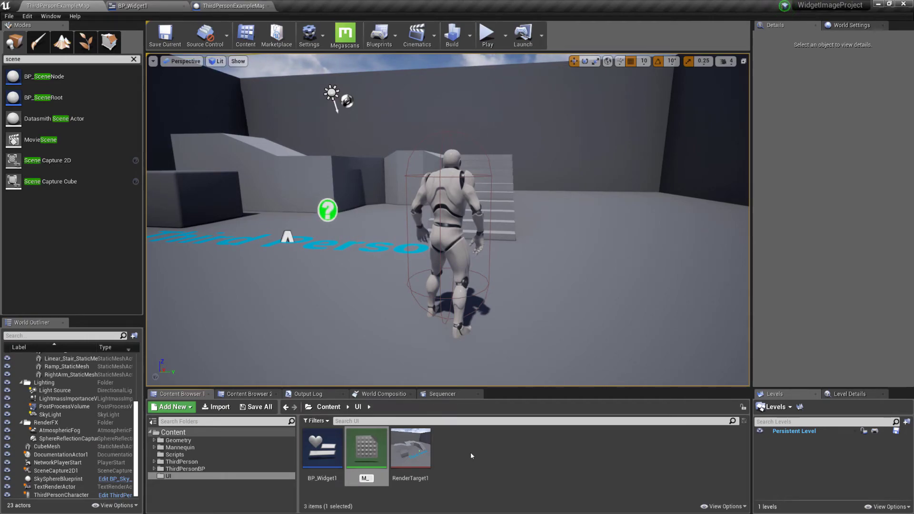
type("Render")
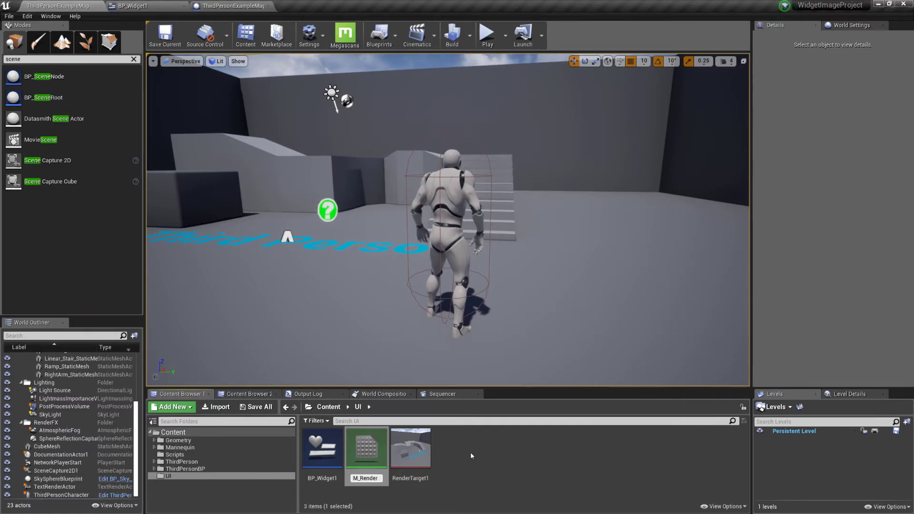
type("Targetmat")
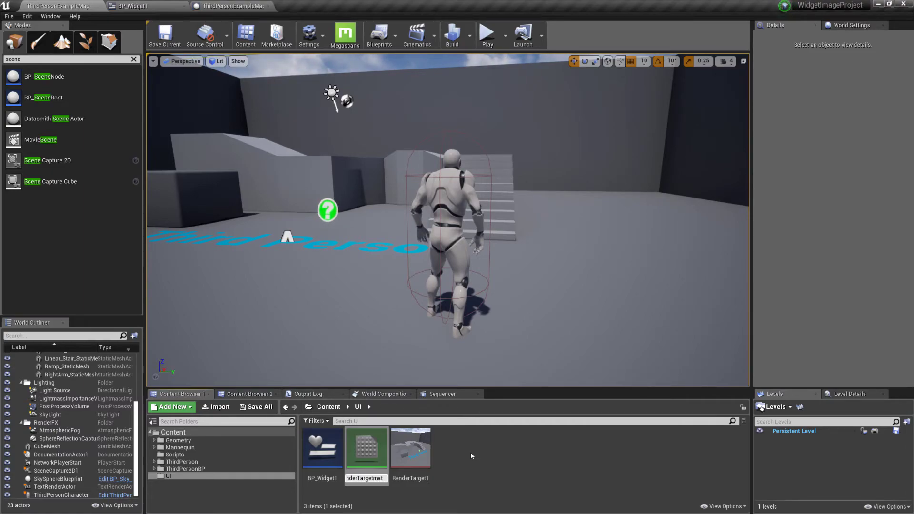
key("BackSpace")
key("BackSpace")
key("BackSpace")
type("Ma")
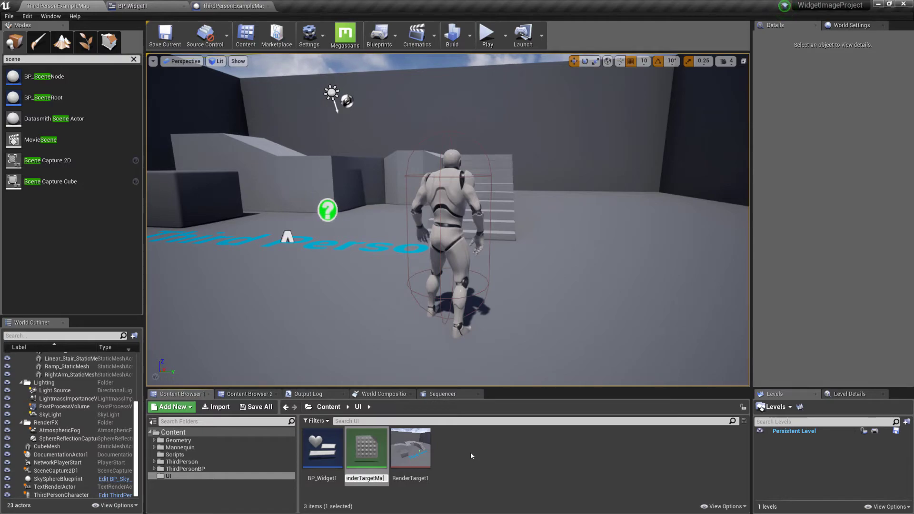
type("terial1")
key("Return")
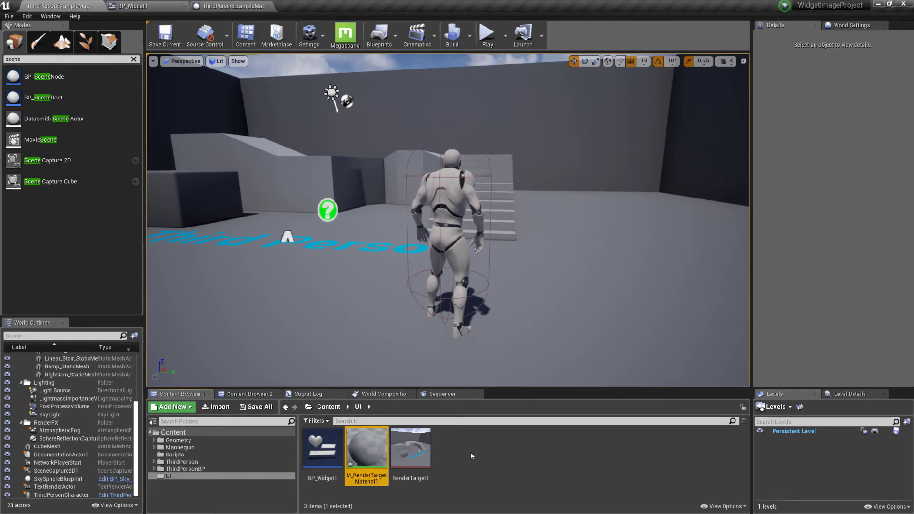
Step: Open M_RenderTargetMaterial1 for editing and set its Material Domain to User Interface
double_click(366, 450)
right_click_drag(440, 267, 492, 255)
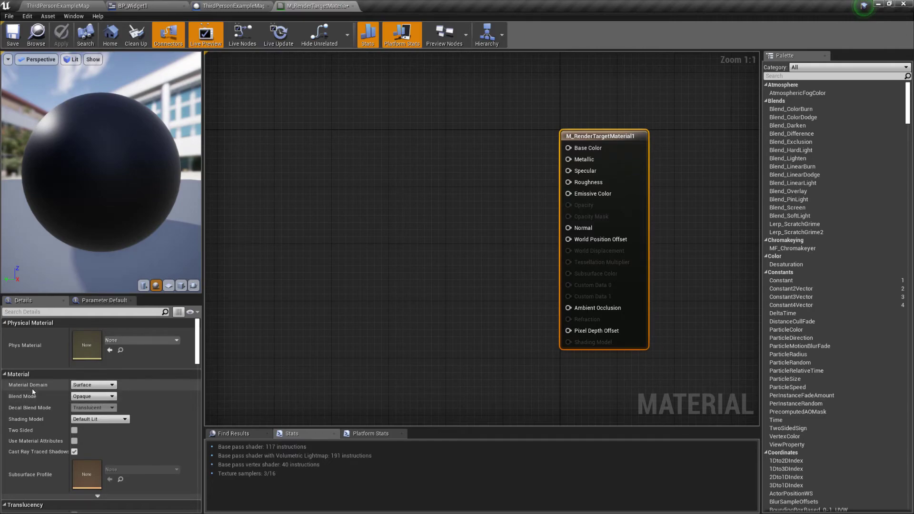
left_click(77, 386)
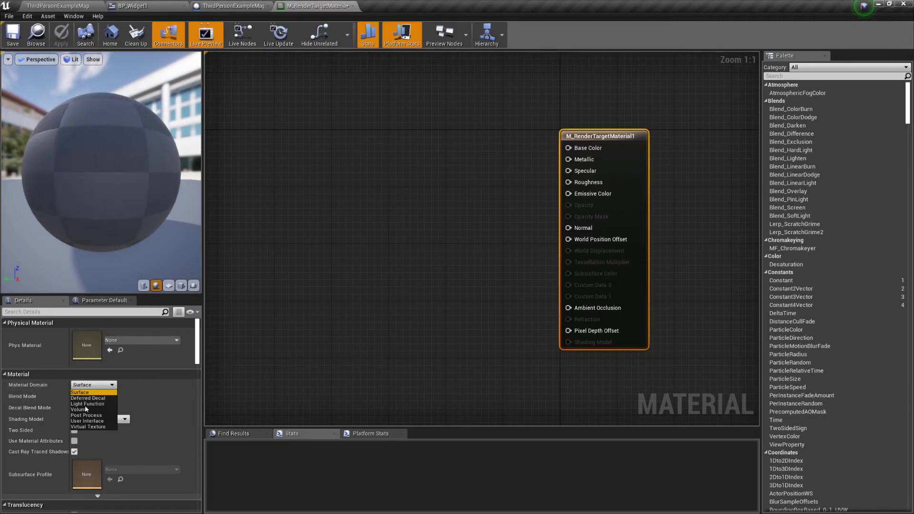
left_click(93, 421)
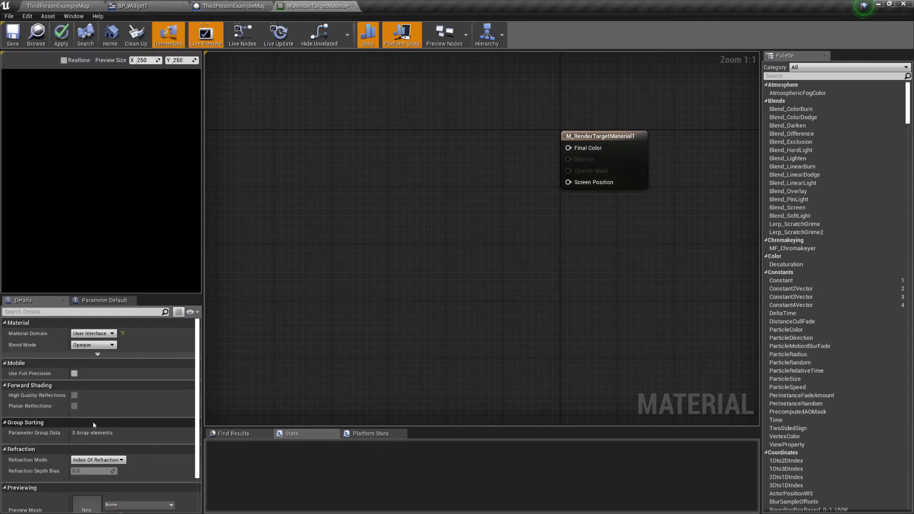
Step: Add RenderTarget1 as a Texture Sample with its RGB output wired to the material's Final Color, and save the material
right_click_drag(530, 231, 538, 317)
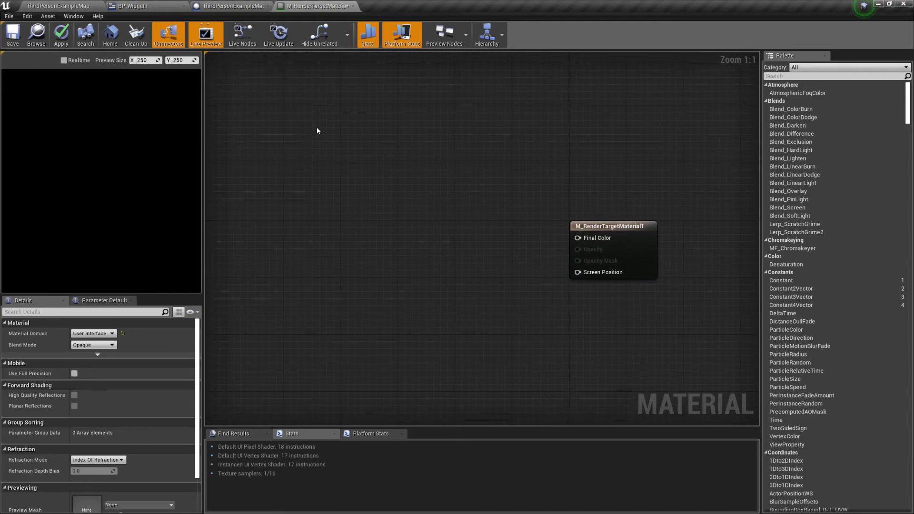
left_click(66, 6)
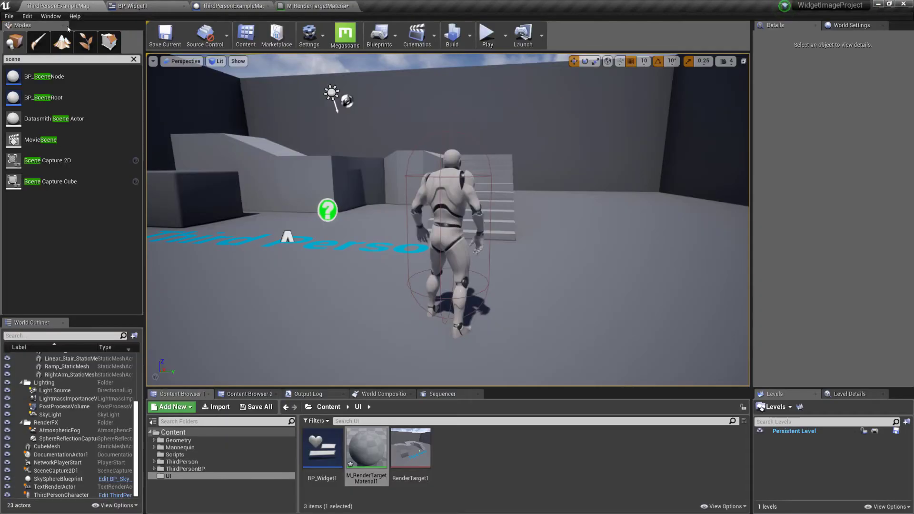
left_click_drag(410, 448, 391, 199)
right_click_drag(531, 278, 470, 269)
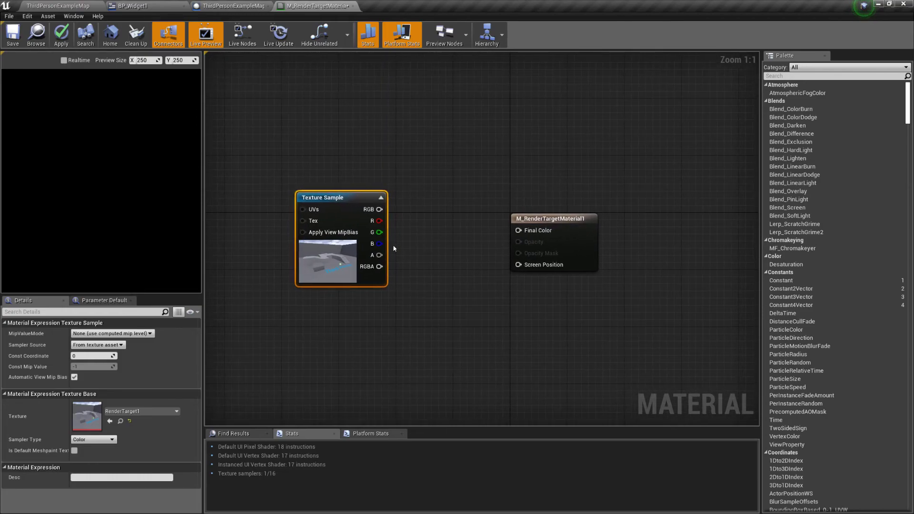
left_click_drag(380, 209, 518, 231)
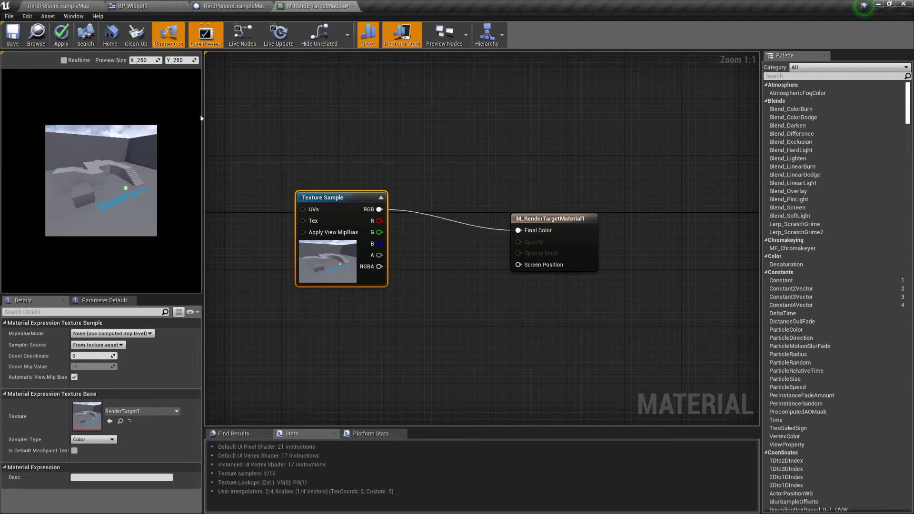
left_click(12, 33)
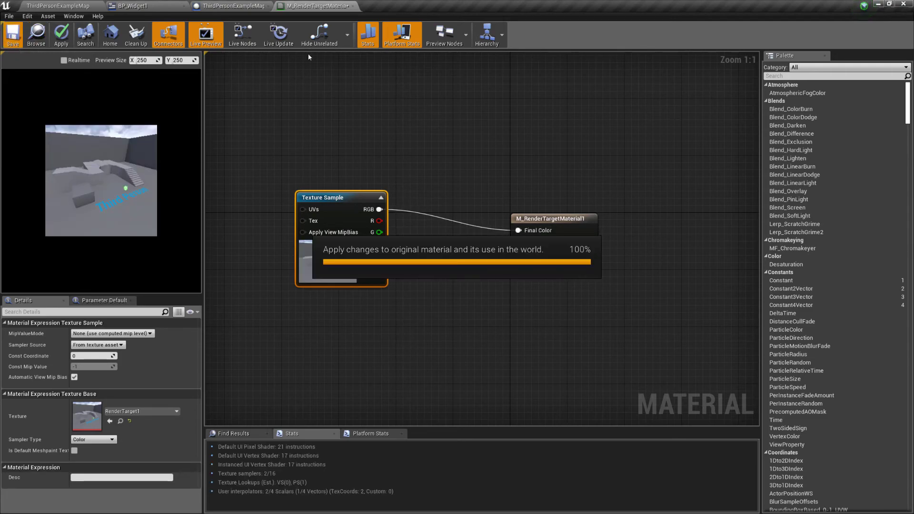
Step: Set the brush image of Image_77 in BP_Widget1 to M_RenderTargetMaterial1
left_click(140, 9)
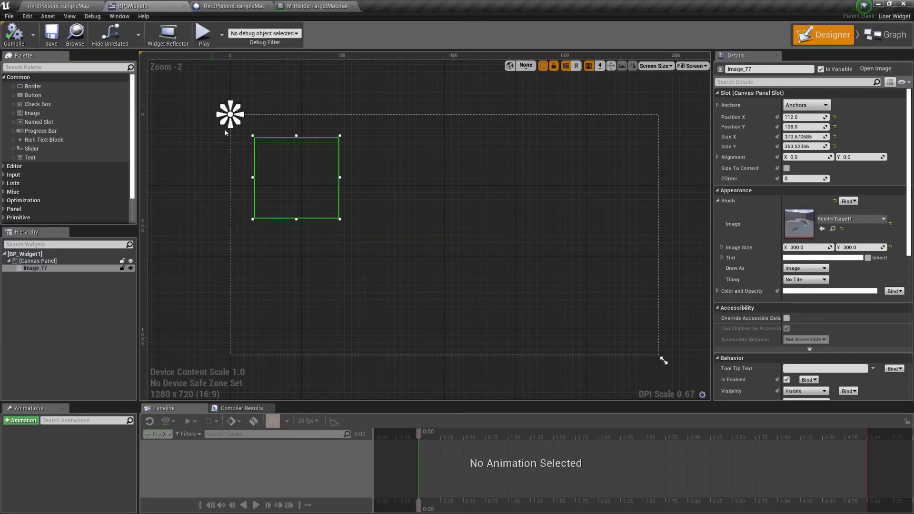
left_click(37, 270)
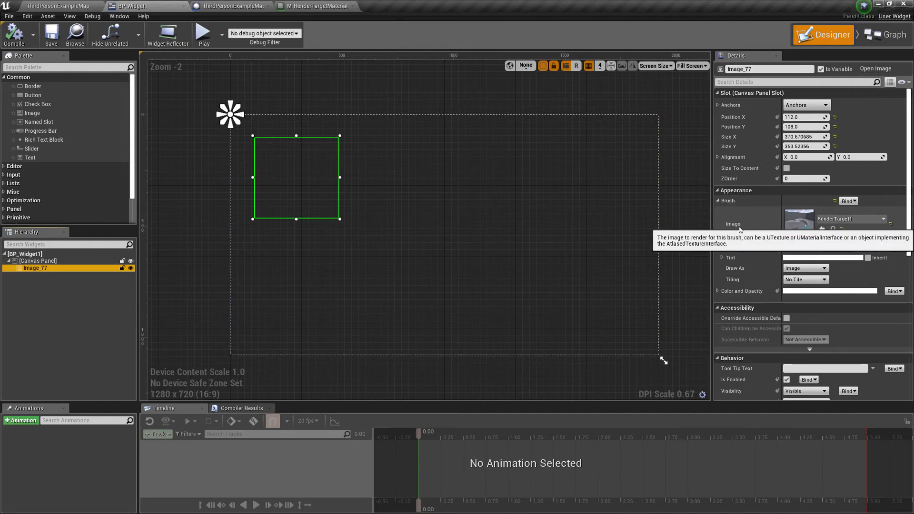
left_click(883, 219)
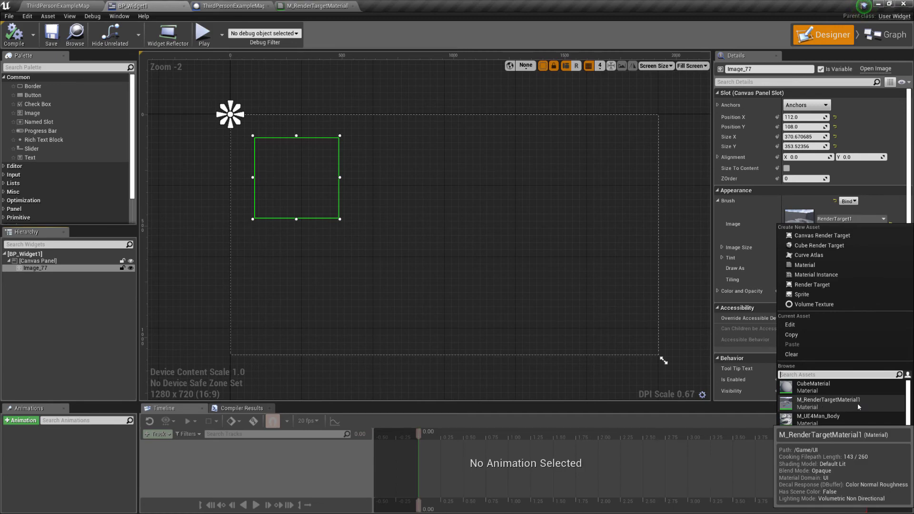
left_click(837, 403)
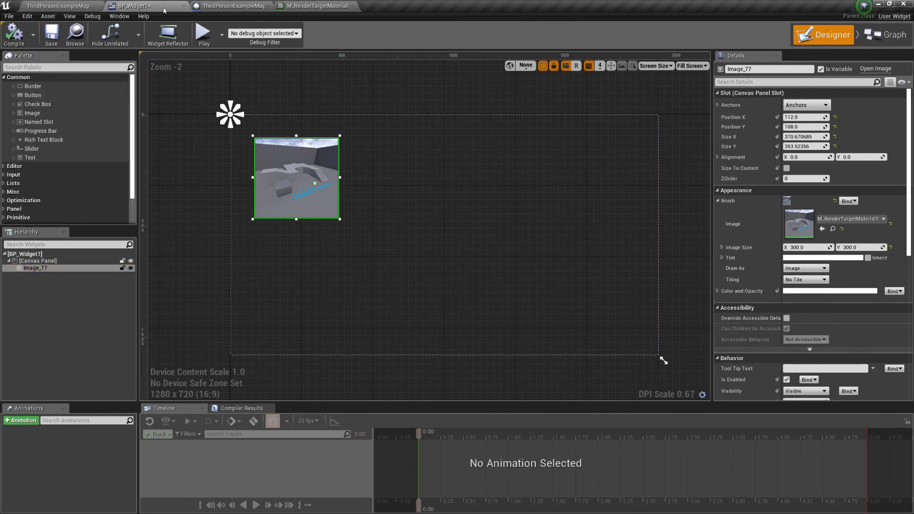
Step: Play the level in the viewport and run the character around to check the live scene capture in the widget
left_click(57, 6)
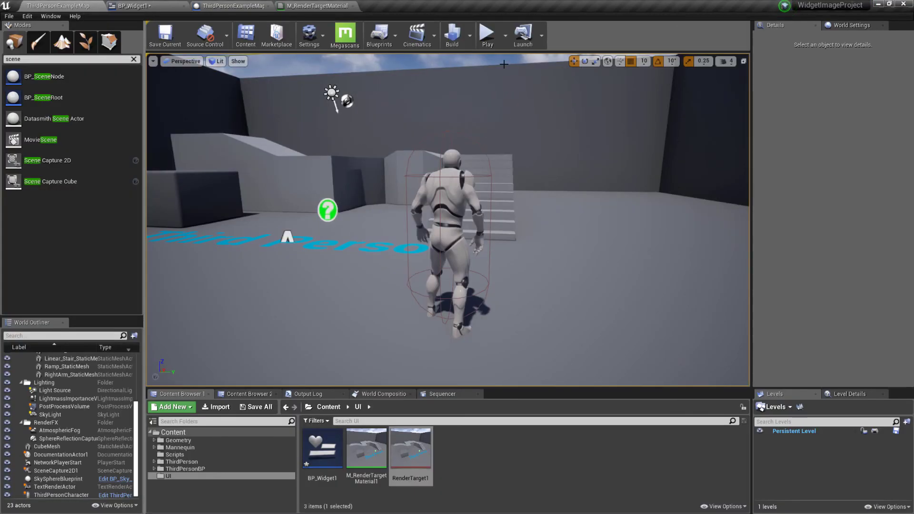
left_click(486, 34)
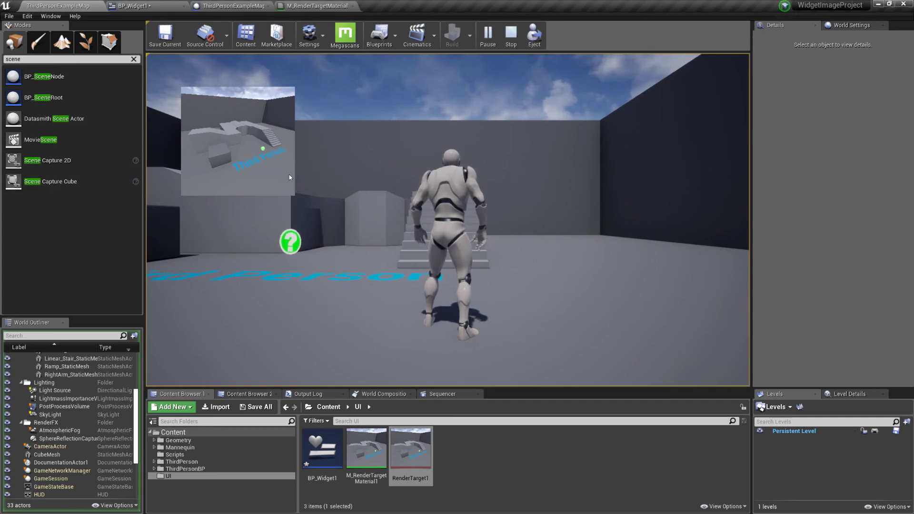
left_click(537, 239)
key("w")
key("w")
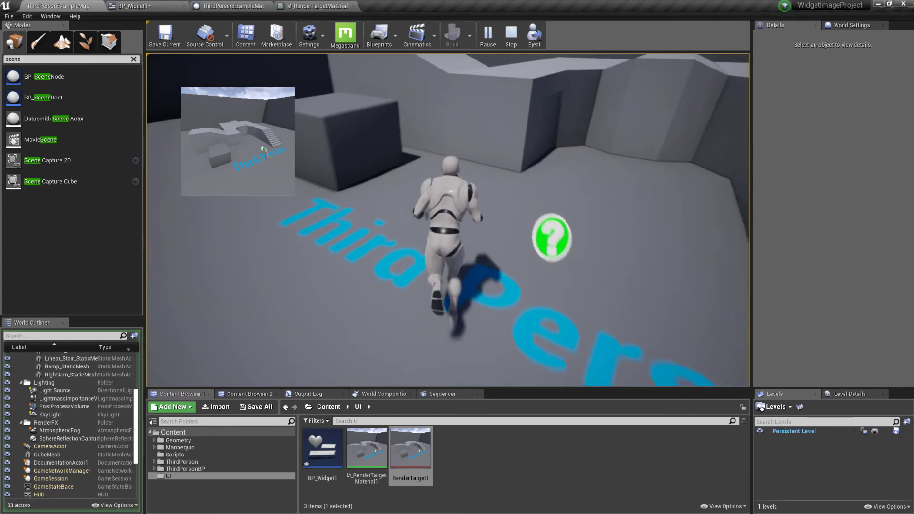
key("a")
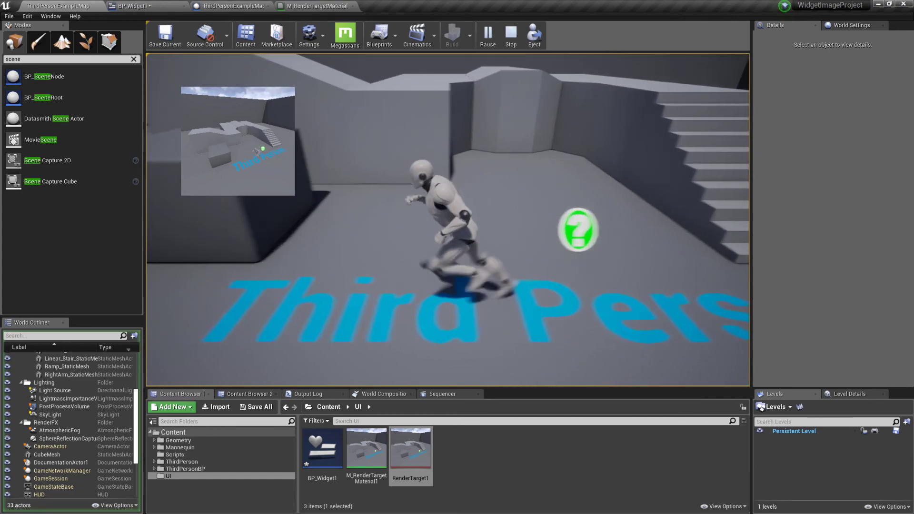
key("w")
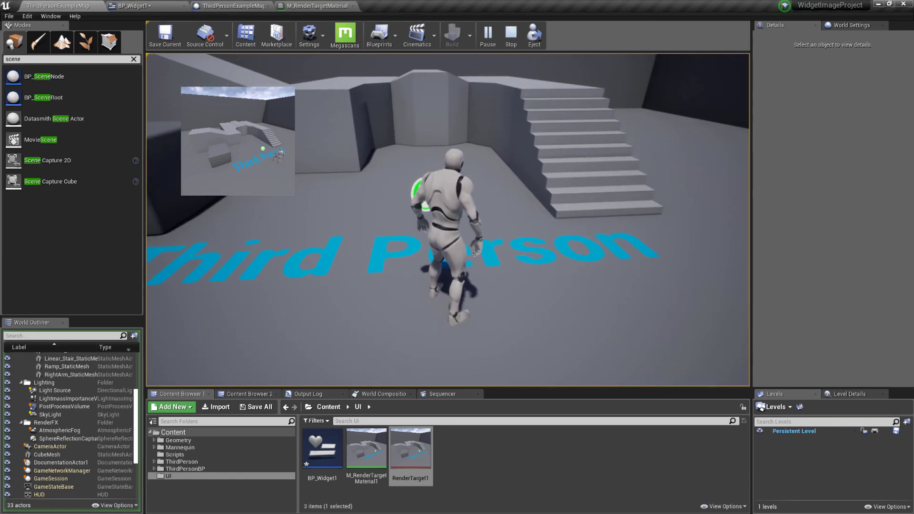
key("w")
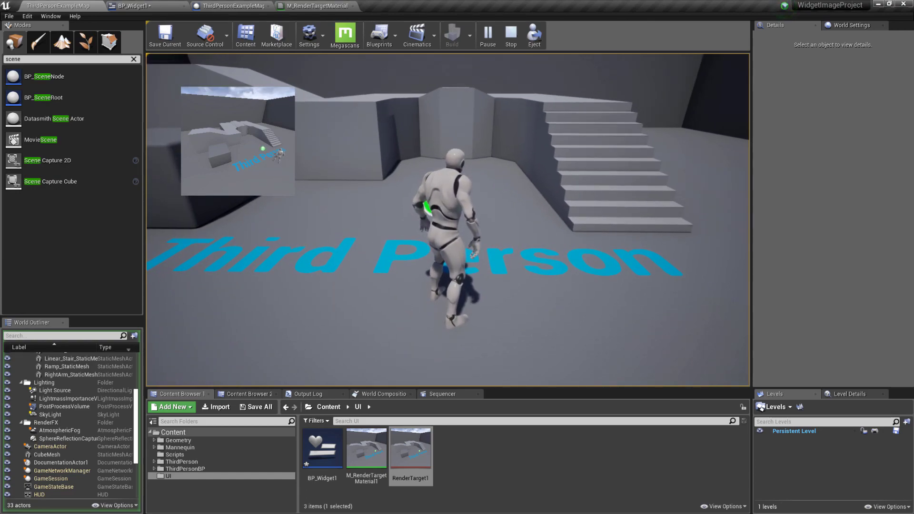